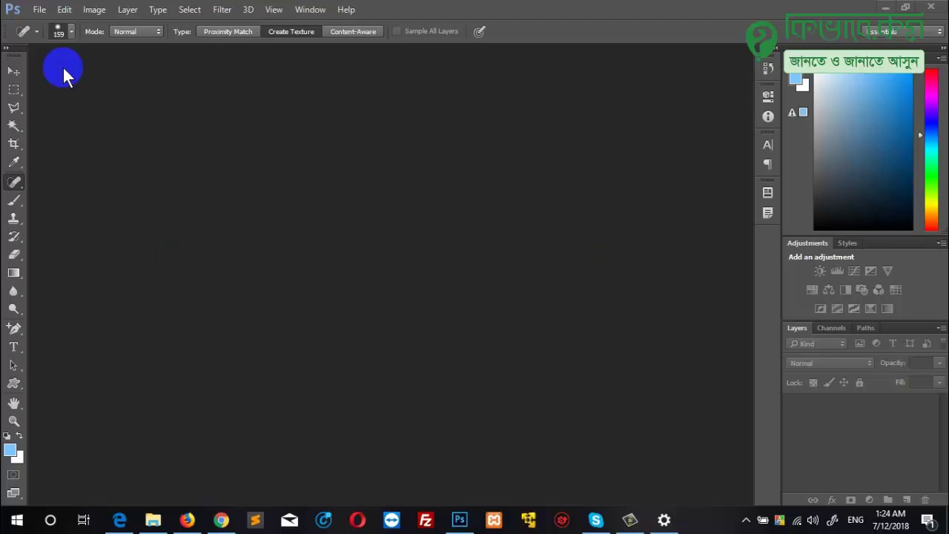
Toggle the toolbar between two columns and one, then start a new document with its dialog moved left
left_click(6, 49)
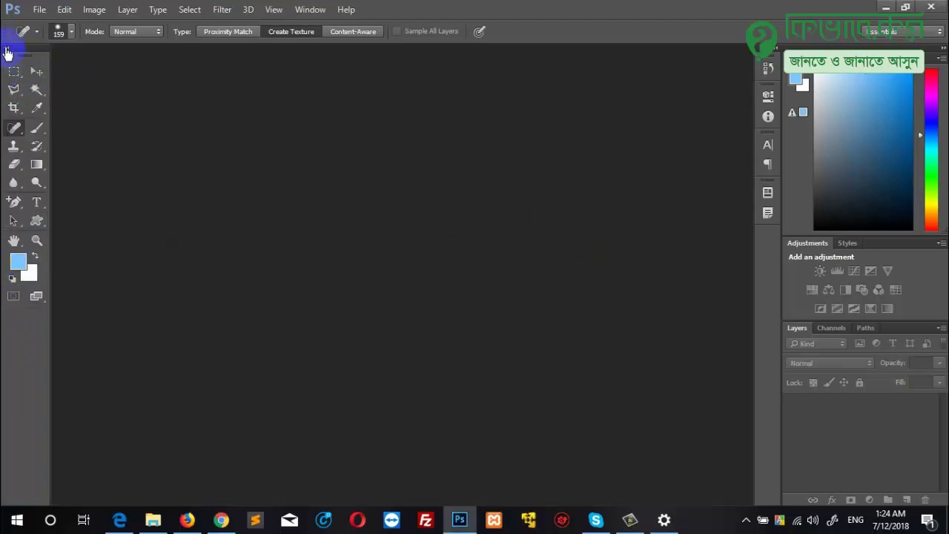
left_click(7, 49)
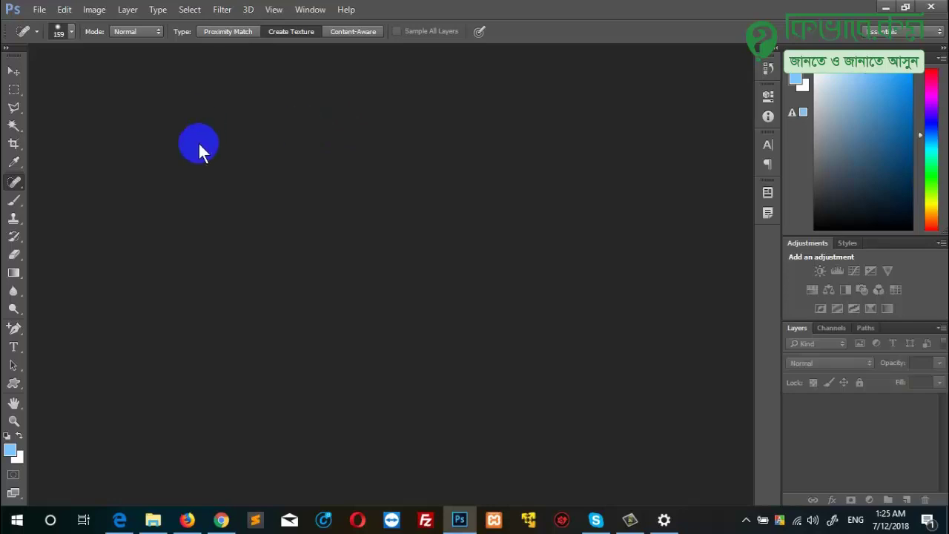
left_click(35, 9)
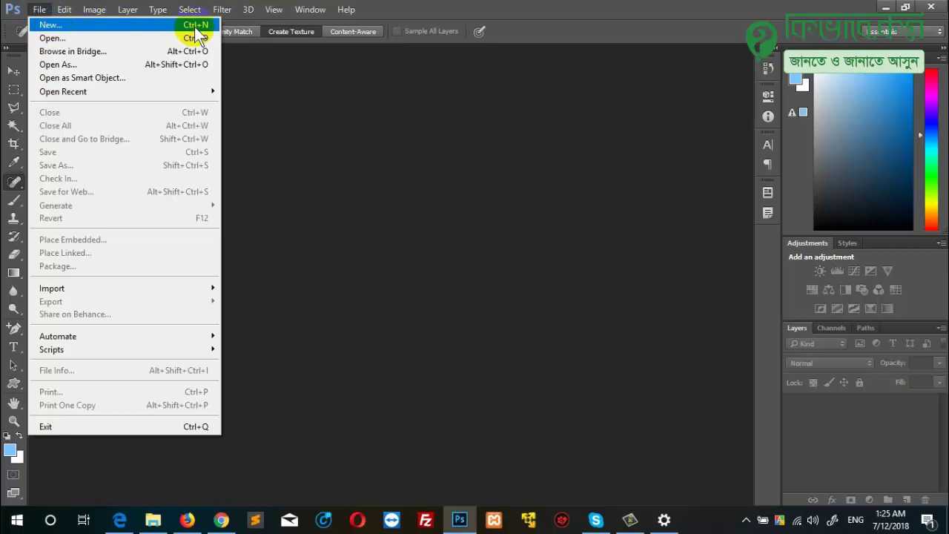
left_click(152, 24)
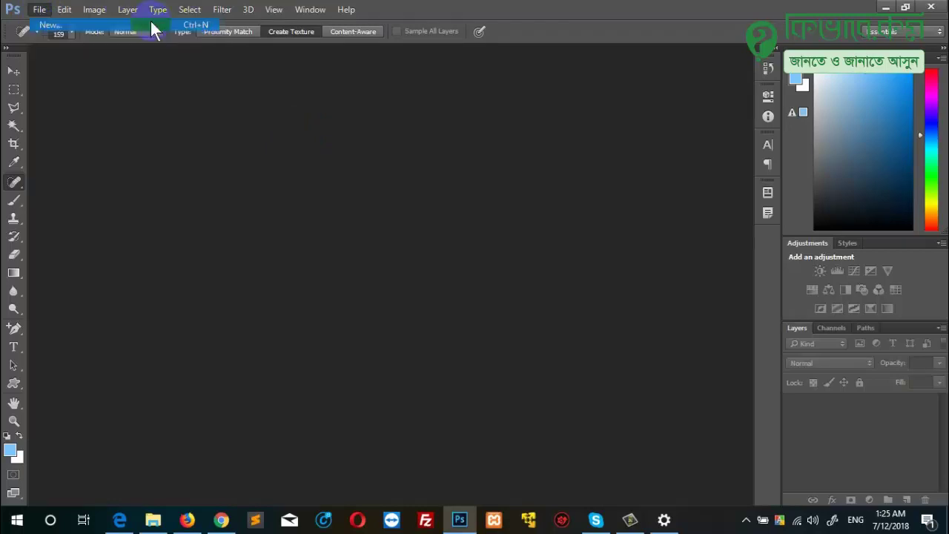
left_click_drag(677, 149, 407, 150)
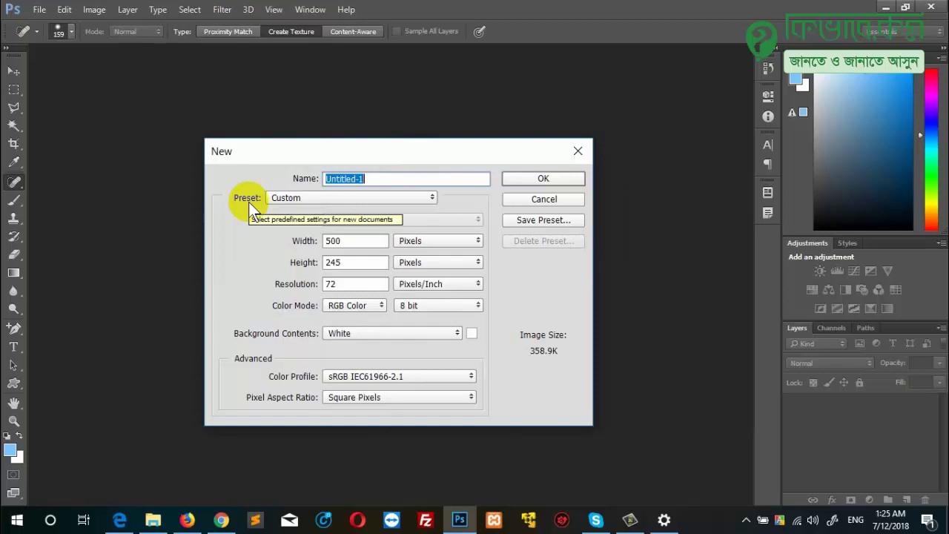
Replace the default name Untitled-1 with newImage and open the Preset list
left_click(378, 180)
left_click_drag(378, 180, 301, 172)
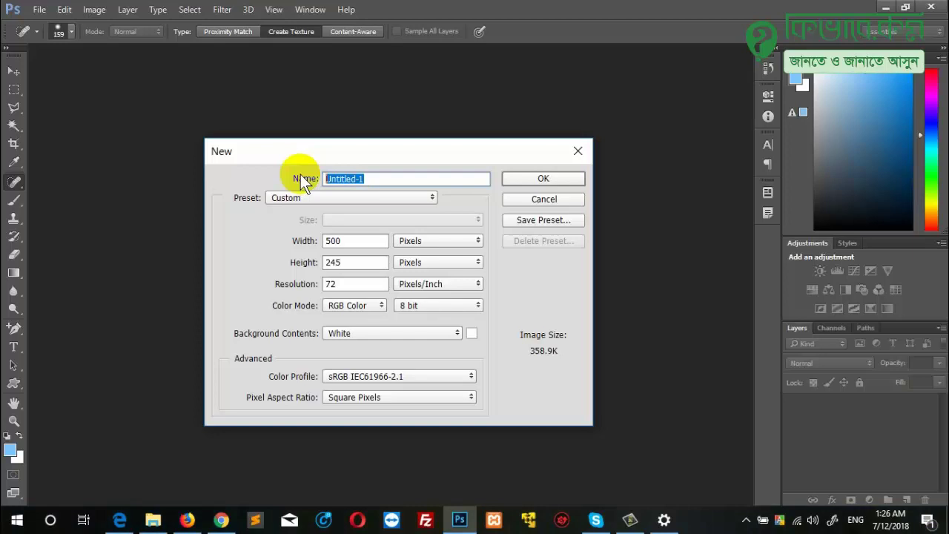
type("new1")
type("Image")
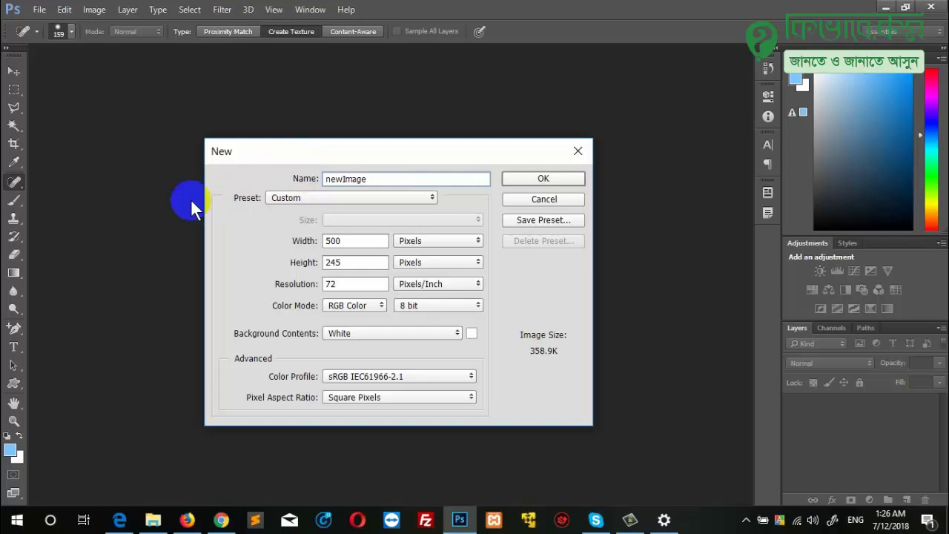
left_click(374, 198)
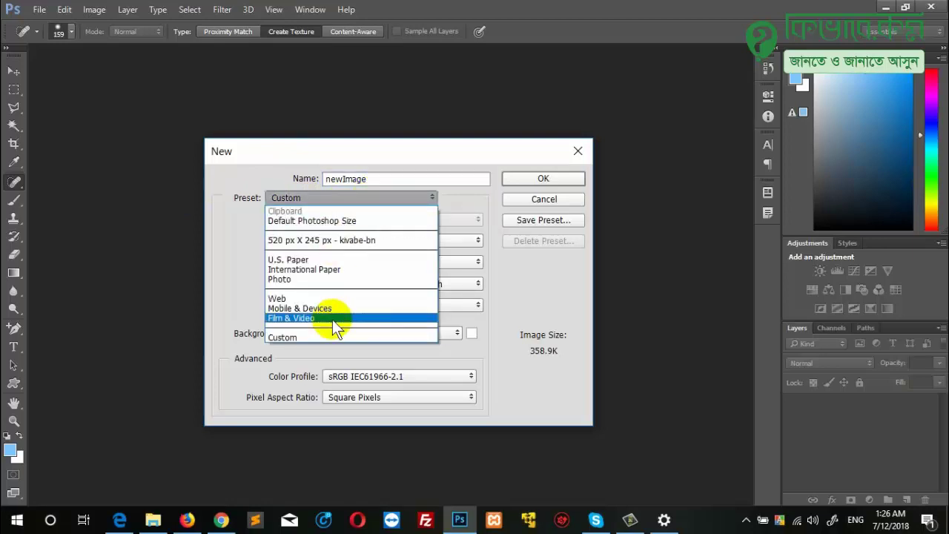
Choose the Photo preset at Landscape 5 x 7 and show the width in Pixels
left_click(308, 279)
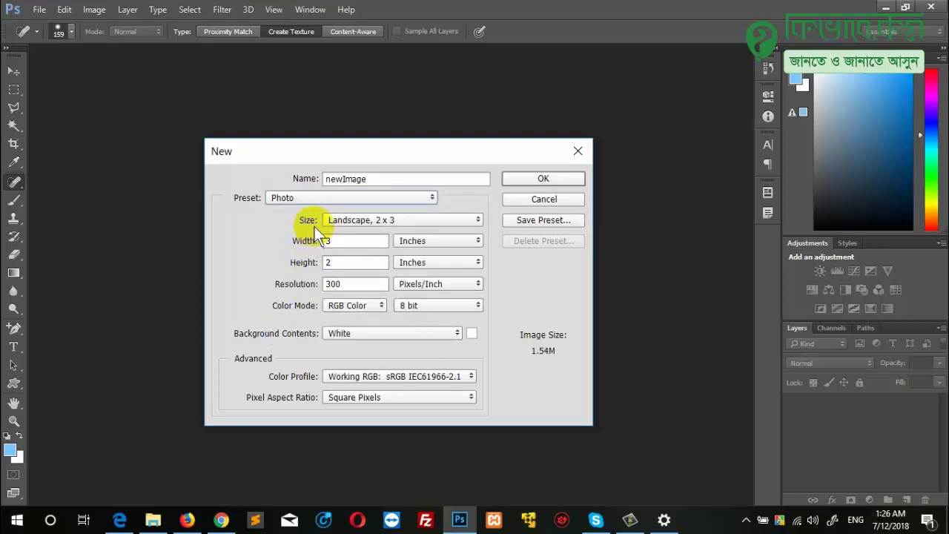
left_click(384, 221)
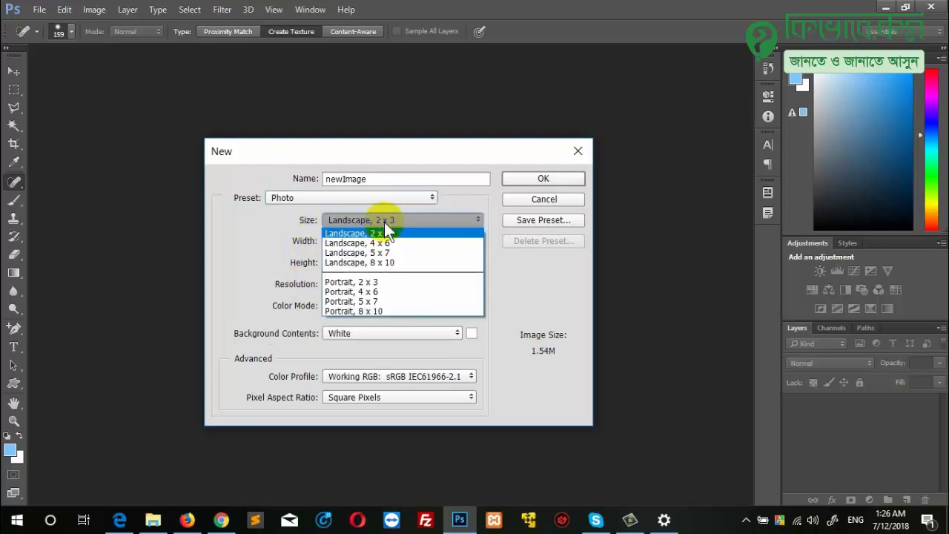
left_click(374, 292)
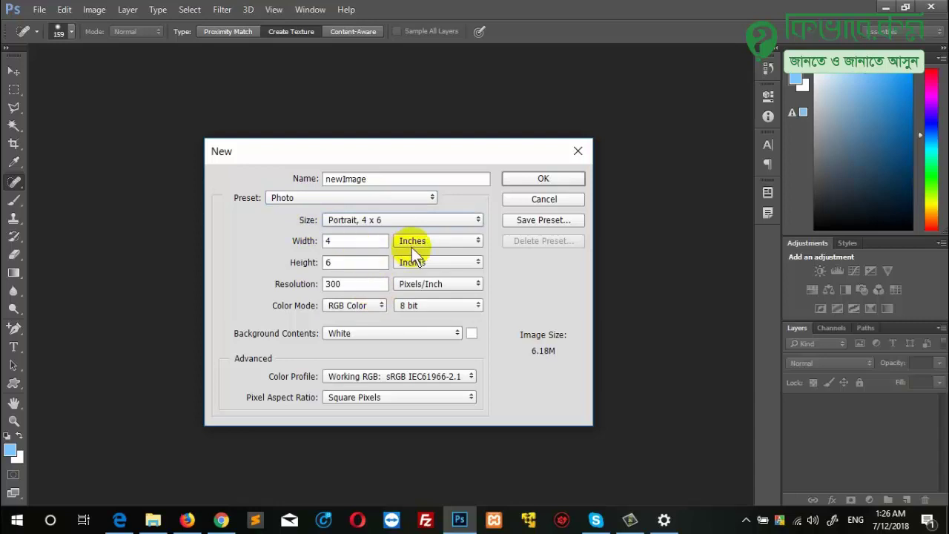
left_click(430, 217)
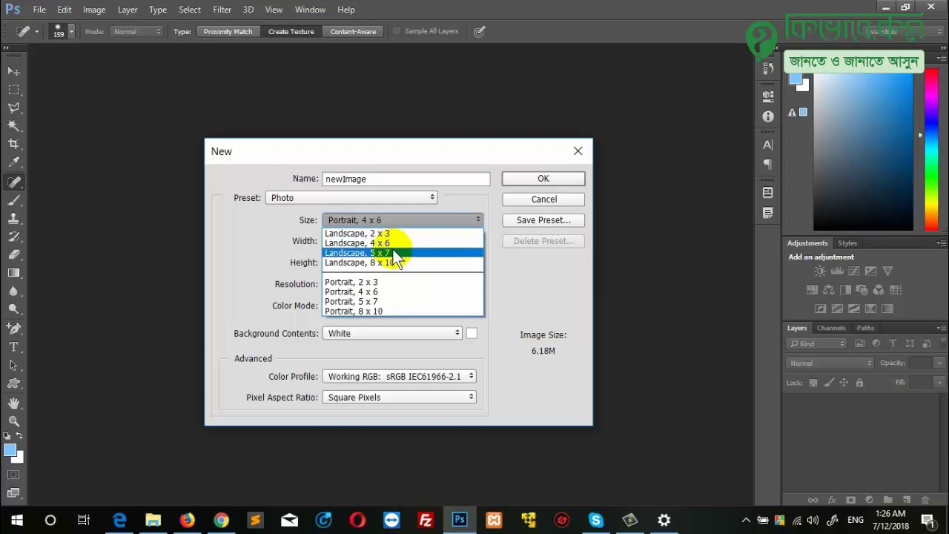
left_click(395, 254)
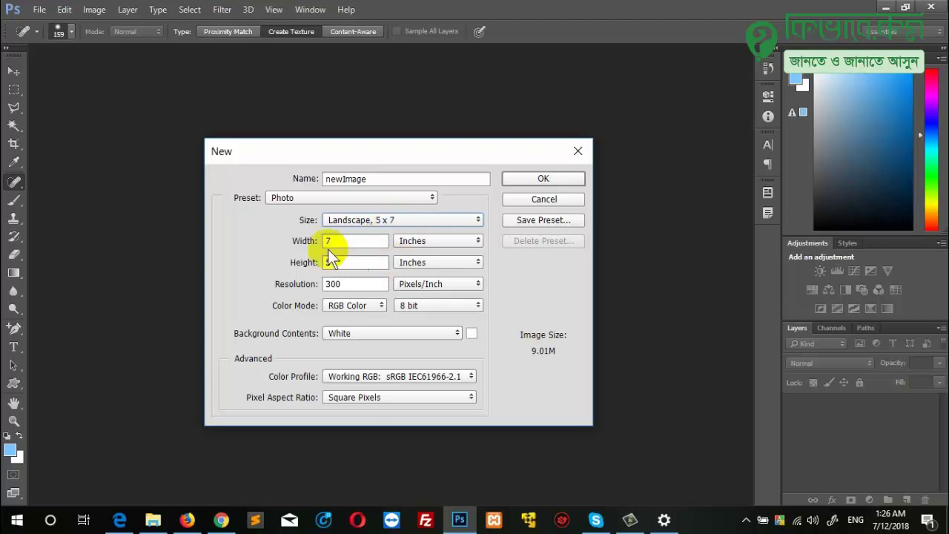
left_click(437, 245)
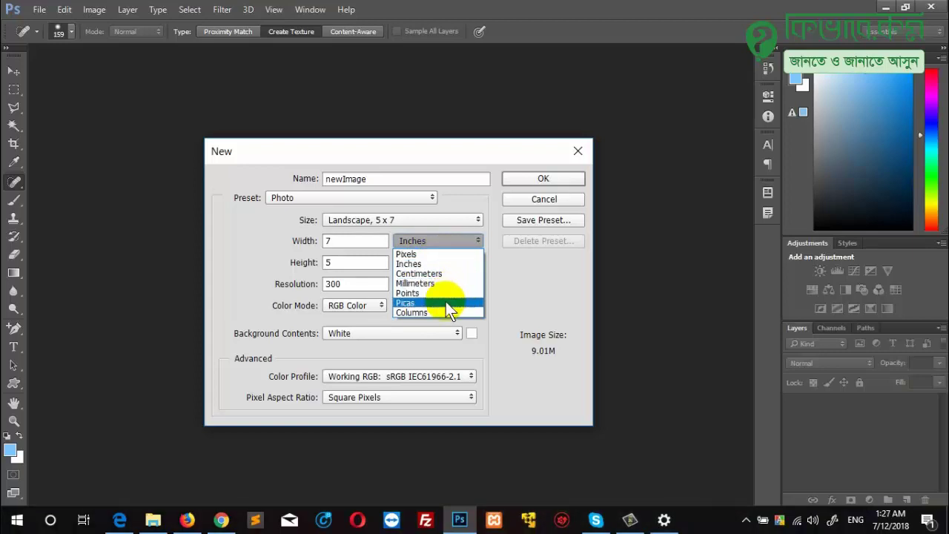
left_click(442, 256)
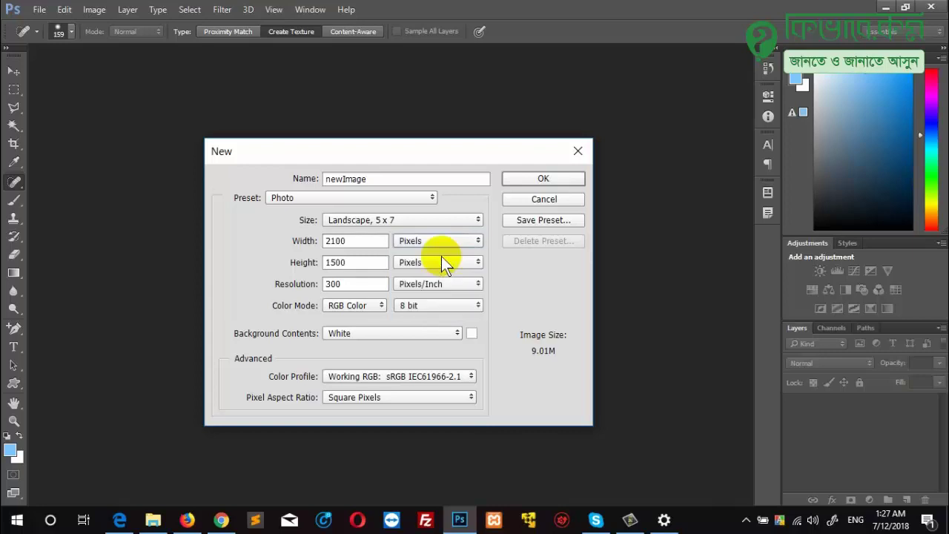
left_click(385, 238)
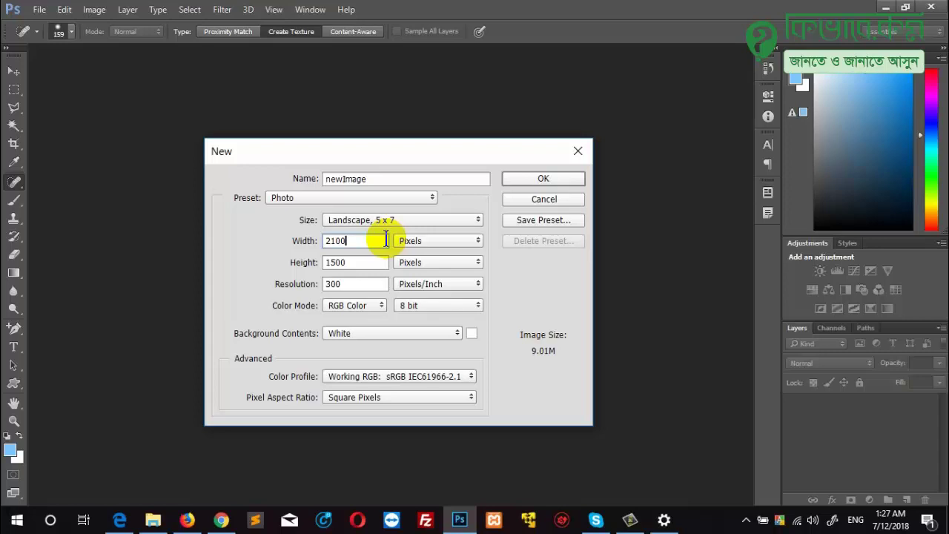
Change width 2100 and height 1500 to 600 × 600 pixels
double_click(339, 240)
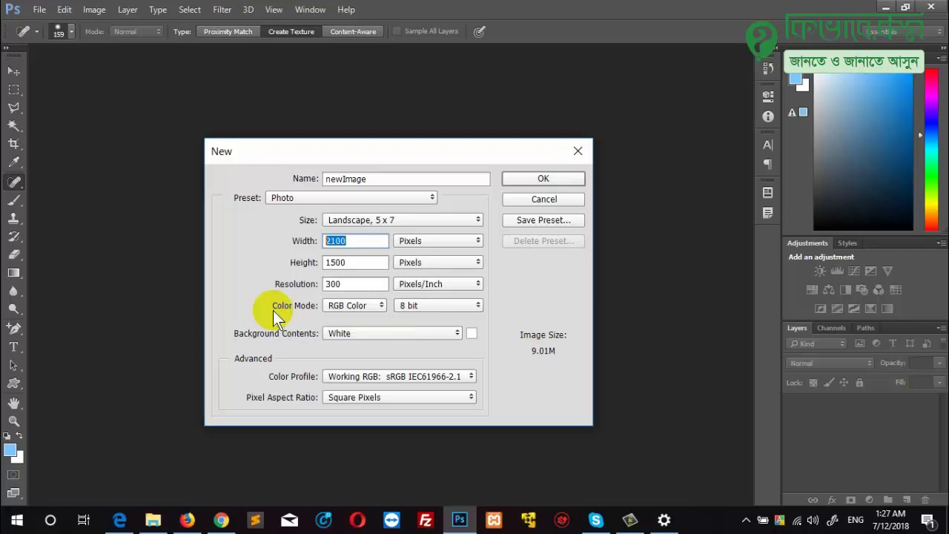
type("60")
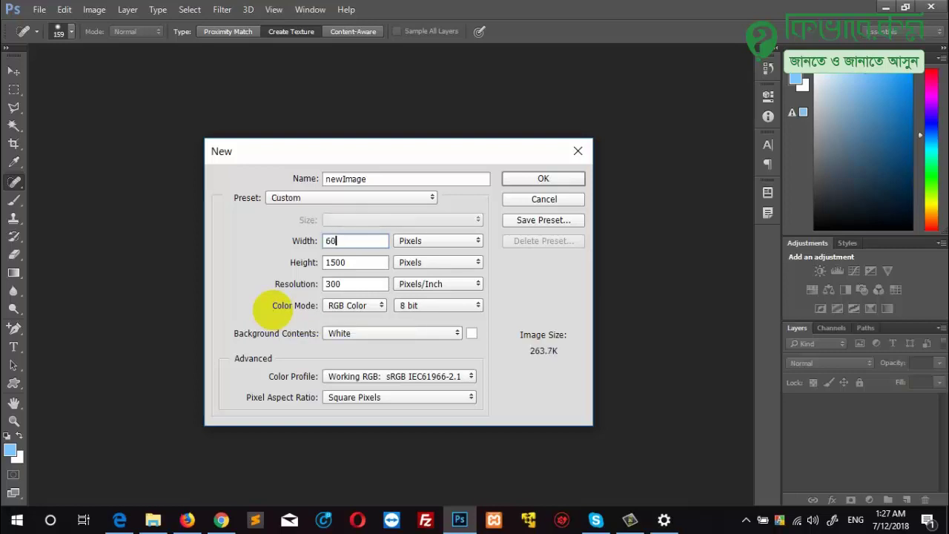
type("0")
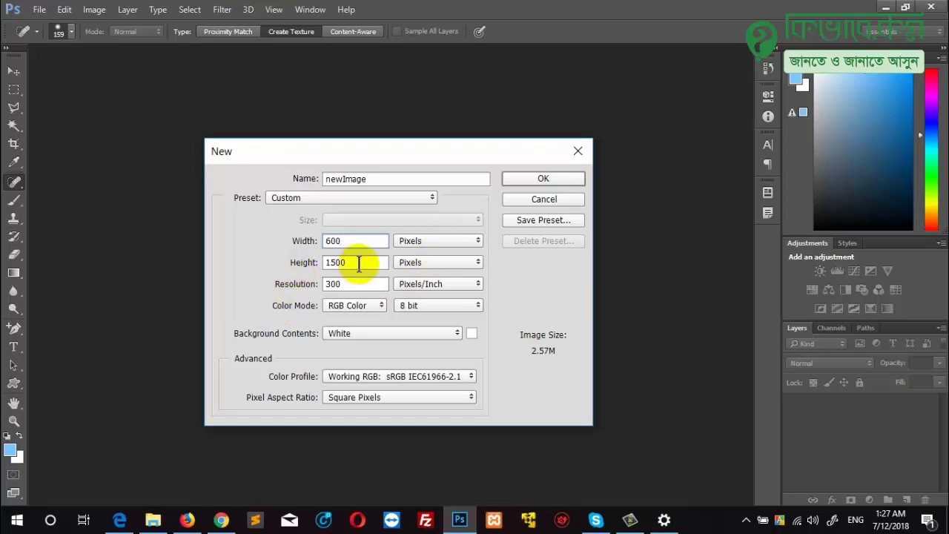
left_click_drag(360, 262, 306, 266)
type("600")
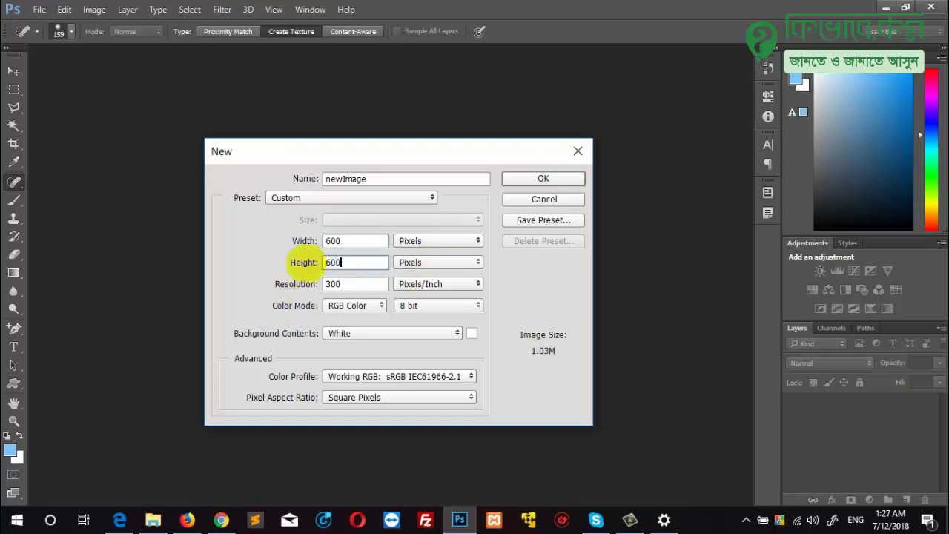
key("Tab")
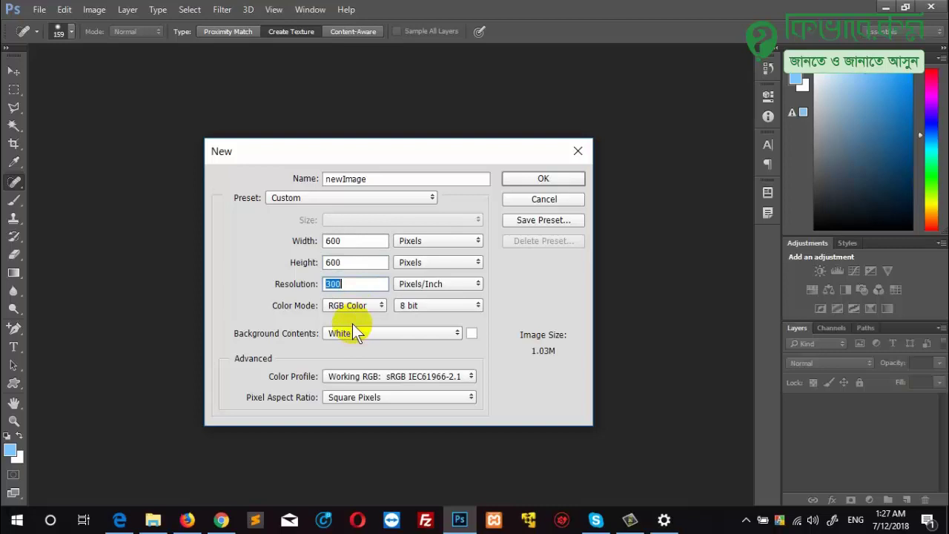
key("Right")
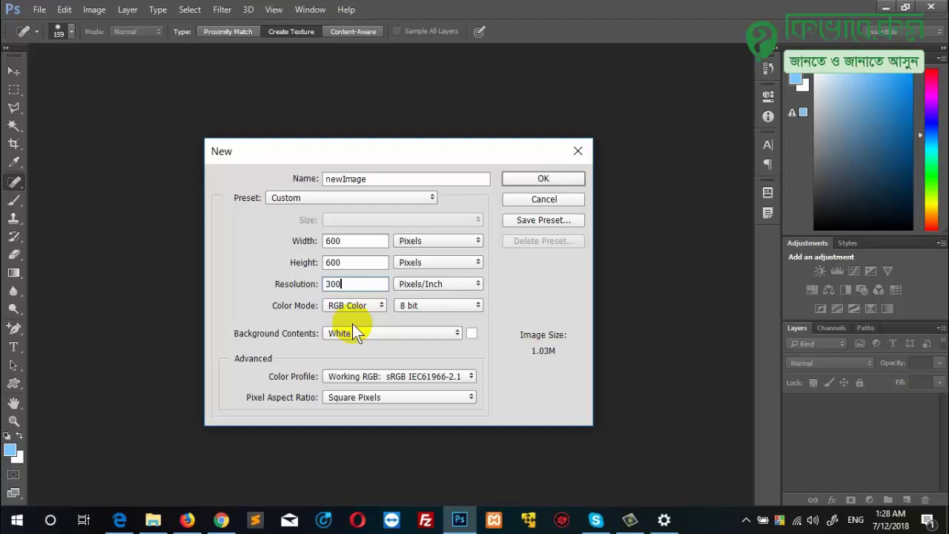
Set resolution to 72 pixels/inch and recheck the 600 × 600 width and height
double_click(357, 283)
type("72")
left_click(371, 240)
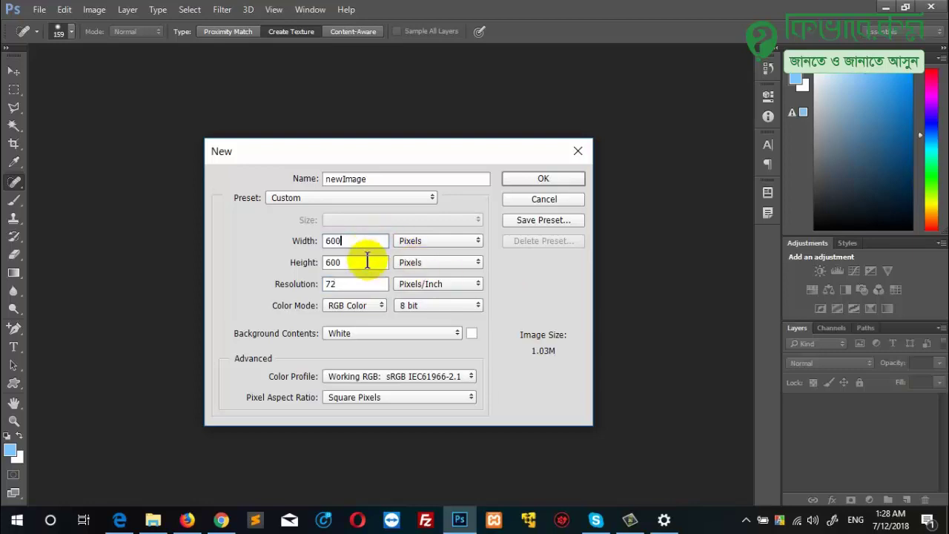
left_click(367, 262)
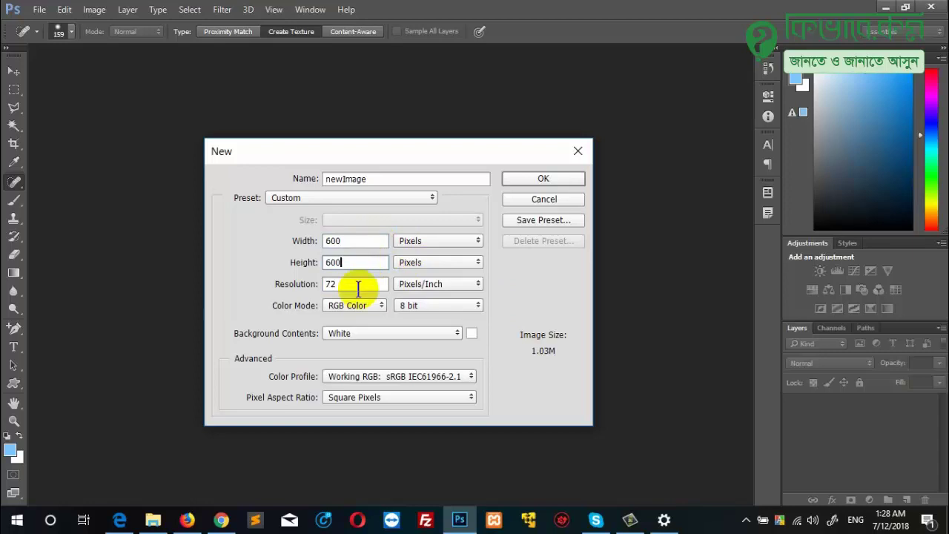
left_click(359, 287)
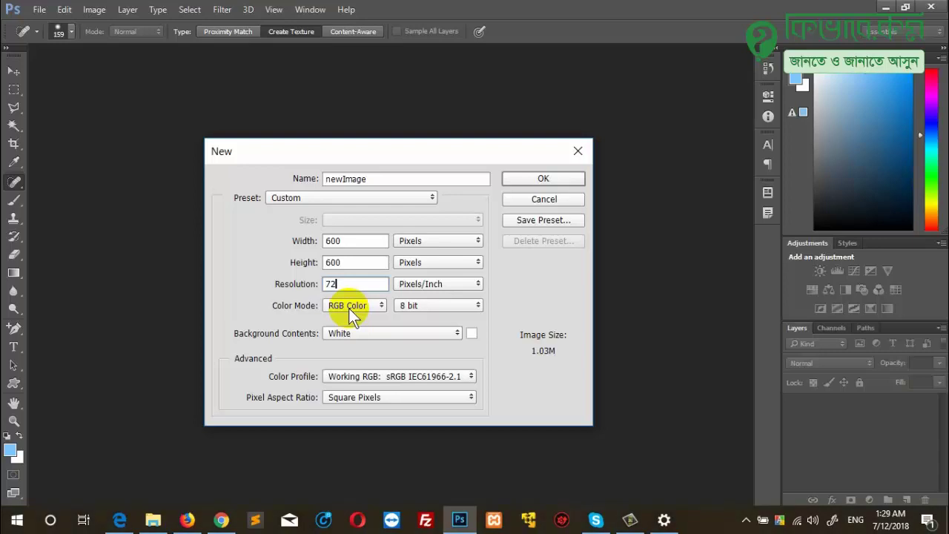
Review the colour mode options and keep RGB Color
left_click(352, 315)
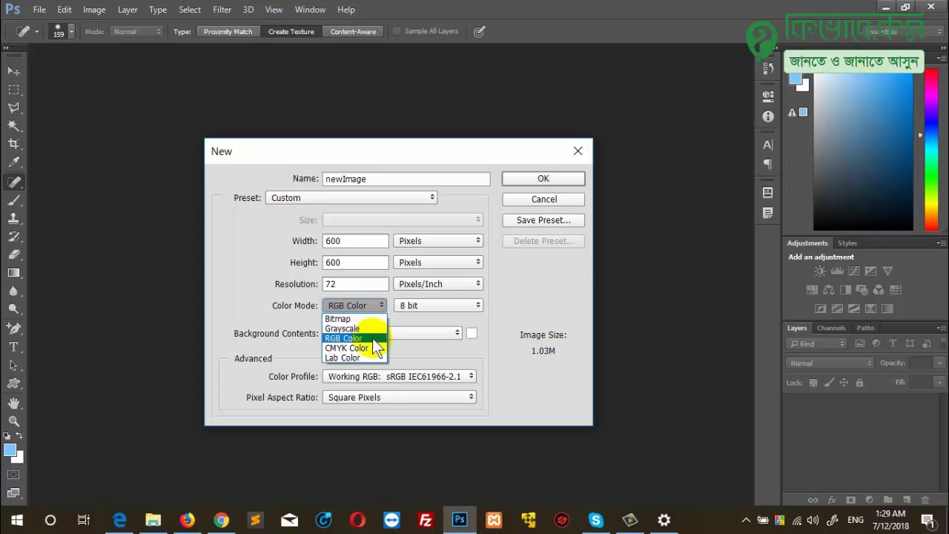
left_click(377, 353)
left_click(374, 338)
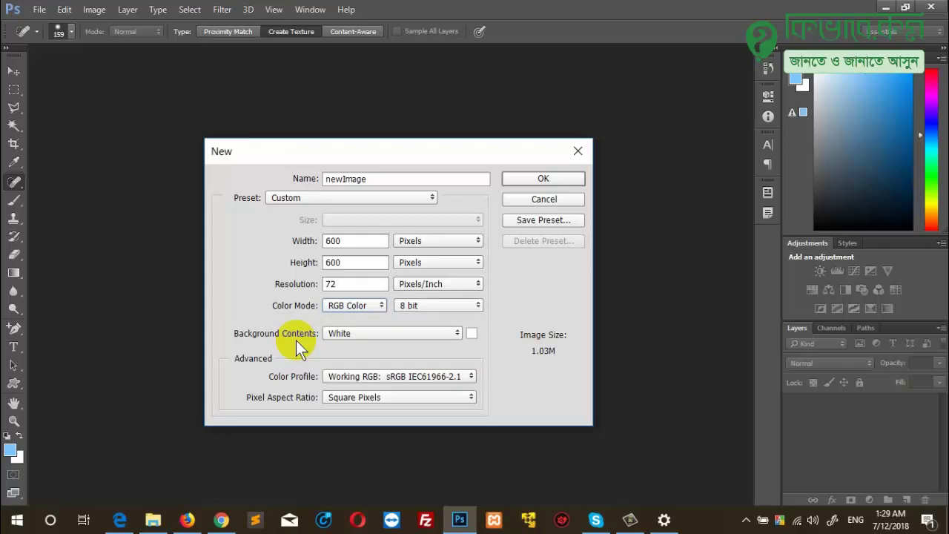
Pick a custom salmon-pink background colour and create the 600 × 600 document
left_click(470, 334)
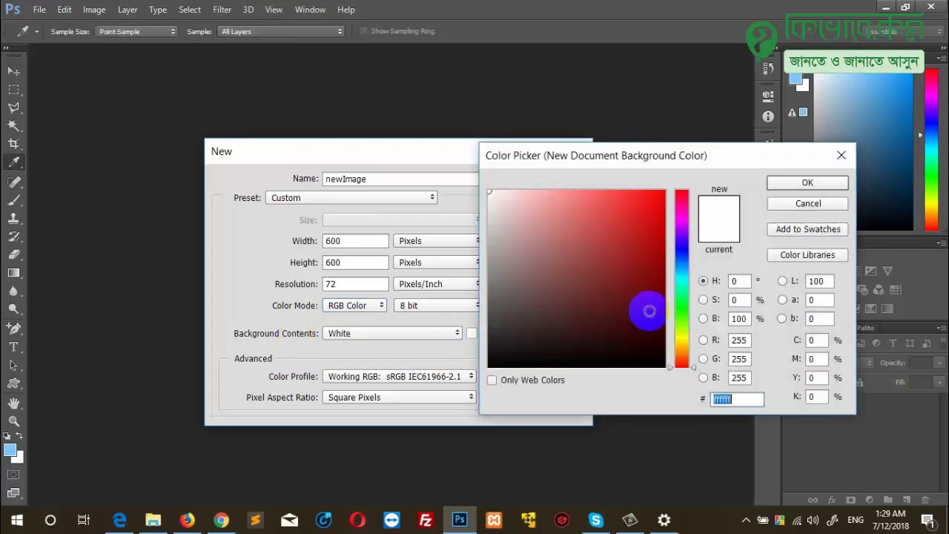
left_click(824, 202)
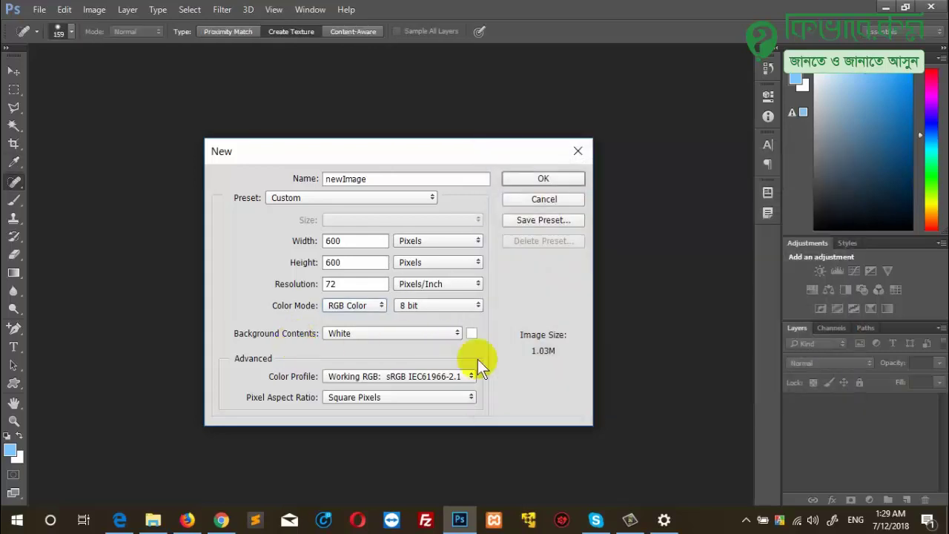
left_click(471, 333)
left_click_drag(642, 275, 585, 191)
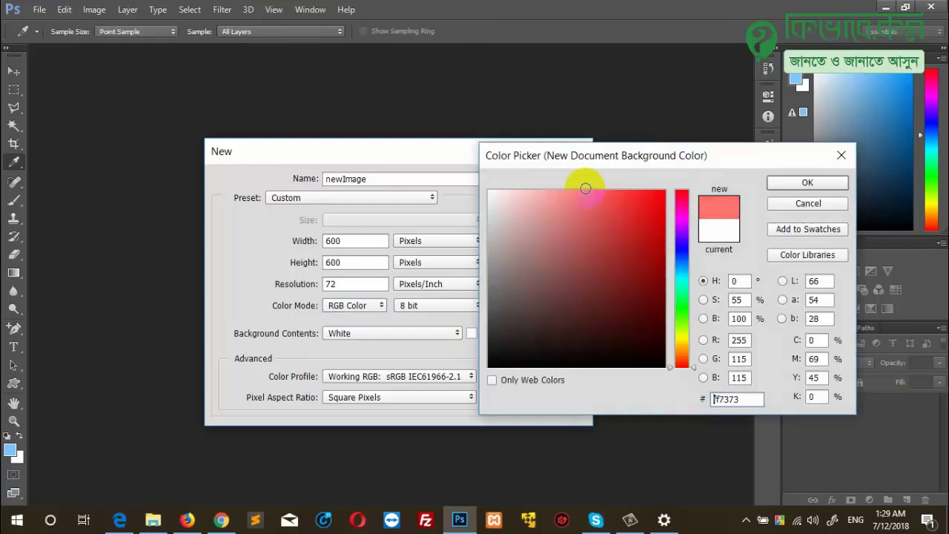
left_click(810, 184)
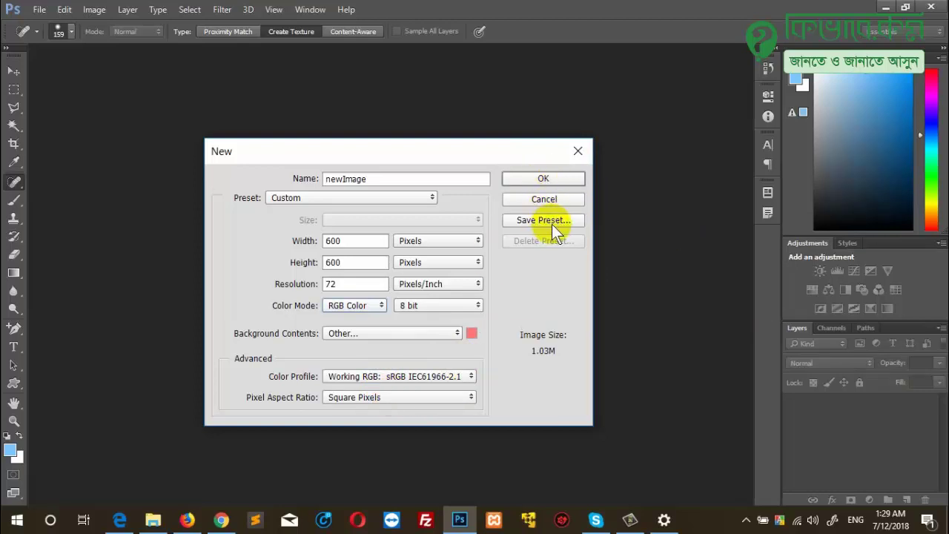
left_click(547, 179)
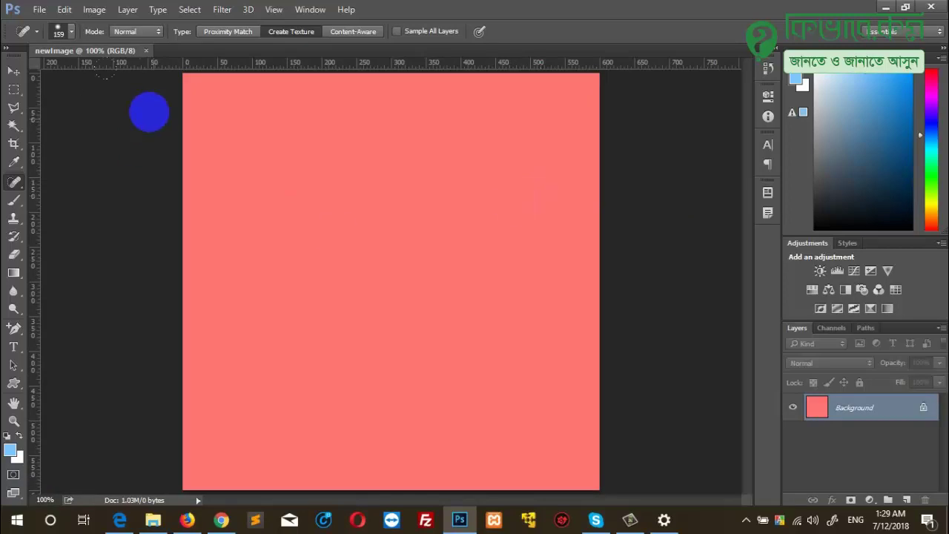
left_click(13, 71)
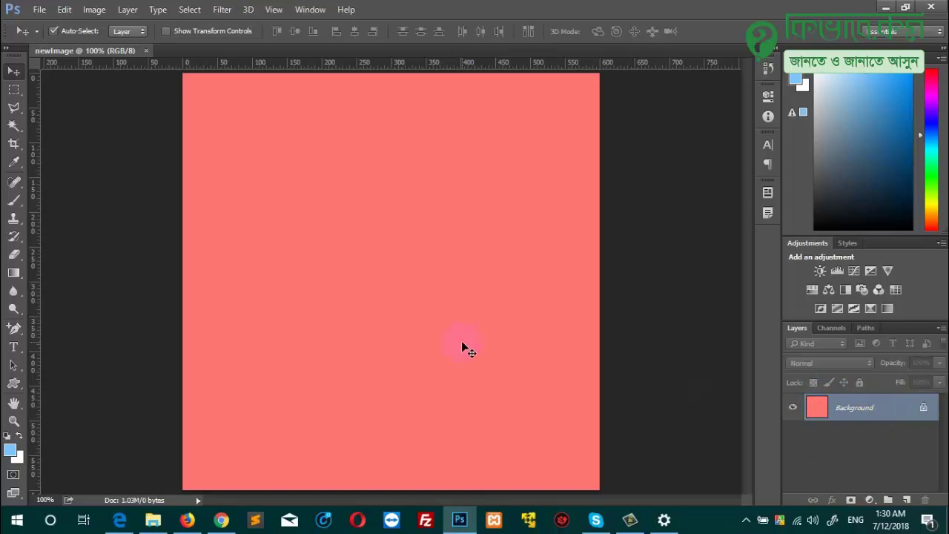
scroll(453, 328, "down", 1)
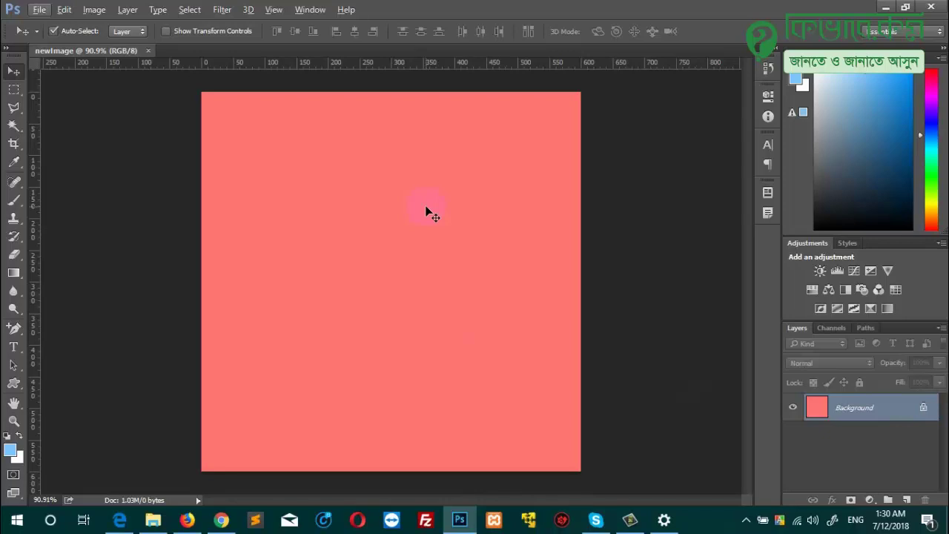
left_click(271, 78)
key("alt")
Start Save As and navigate to the Desktop folder
left_click(39, 10)
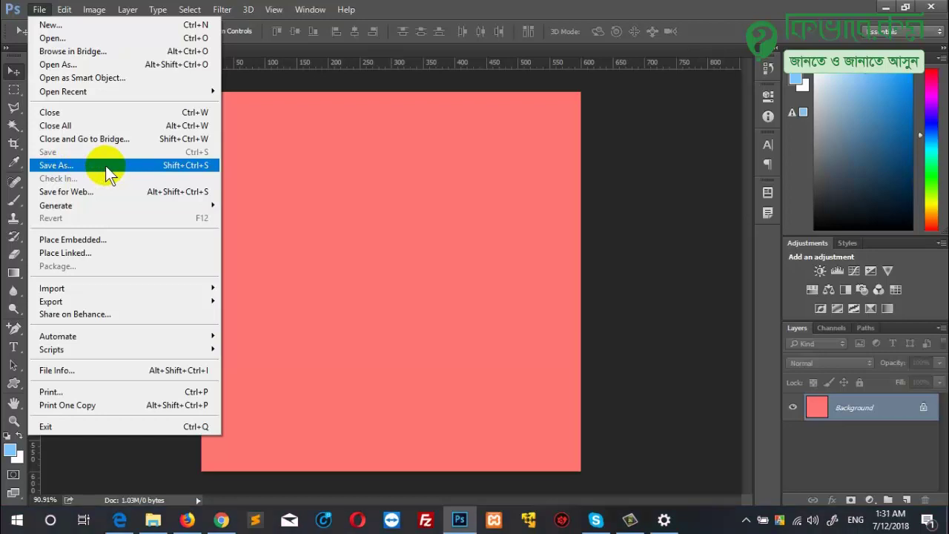
left_click(188, 171)
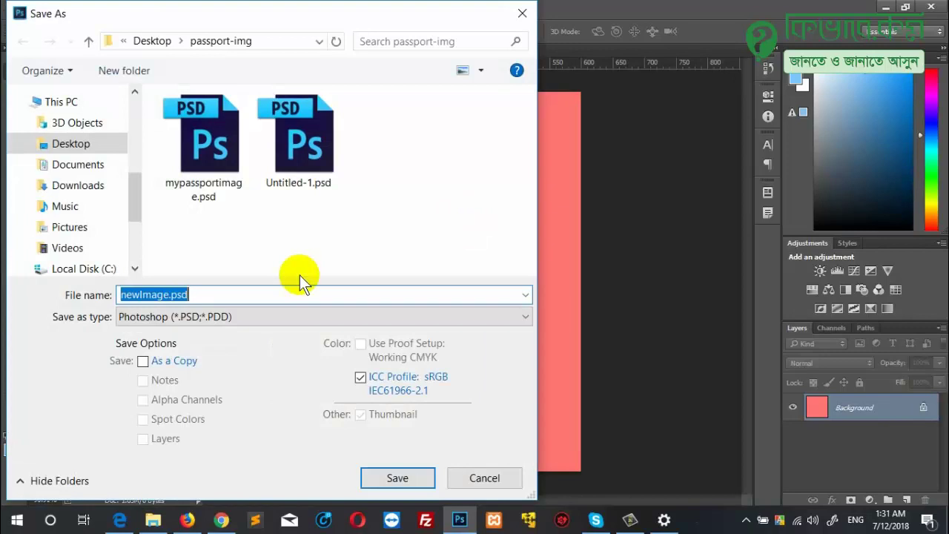
left_click_drag(330, 21, 480, 21)
mouse_move(285, 209)
left_mouse_down()
mouse_move(294, 178)
mouse_move(288, 97)
left_mouse_up()
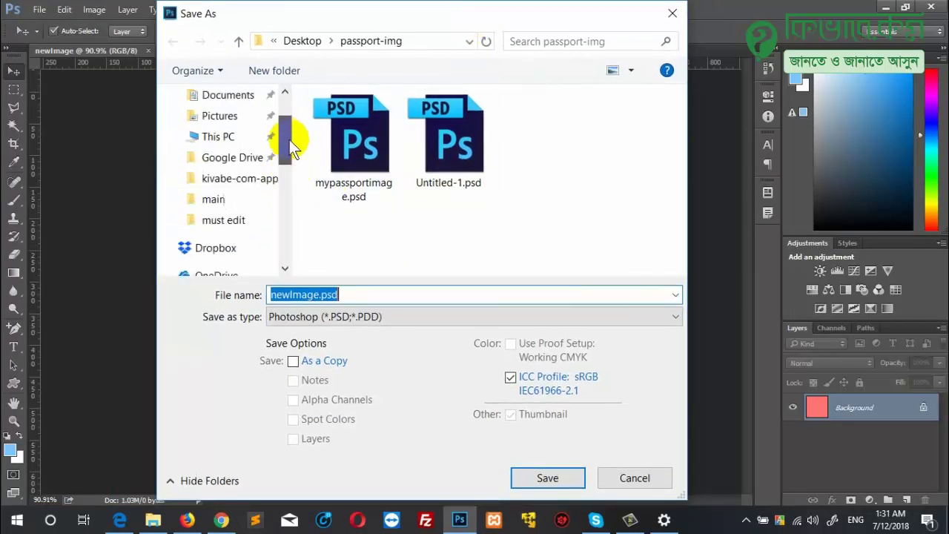
left_click(235, 134)
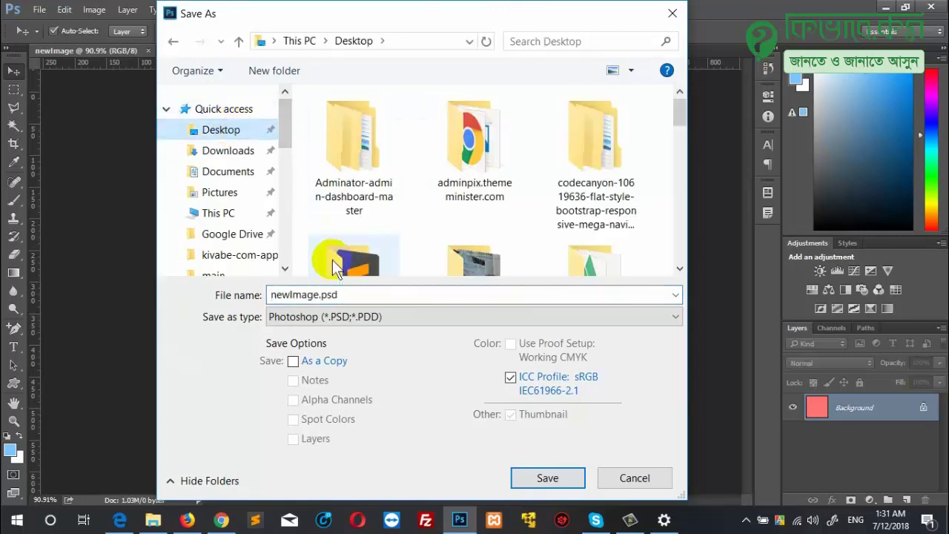
Adjust the newImage file name's extension and choose JPEG as the format
double_click(352, 295)
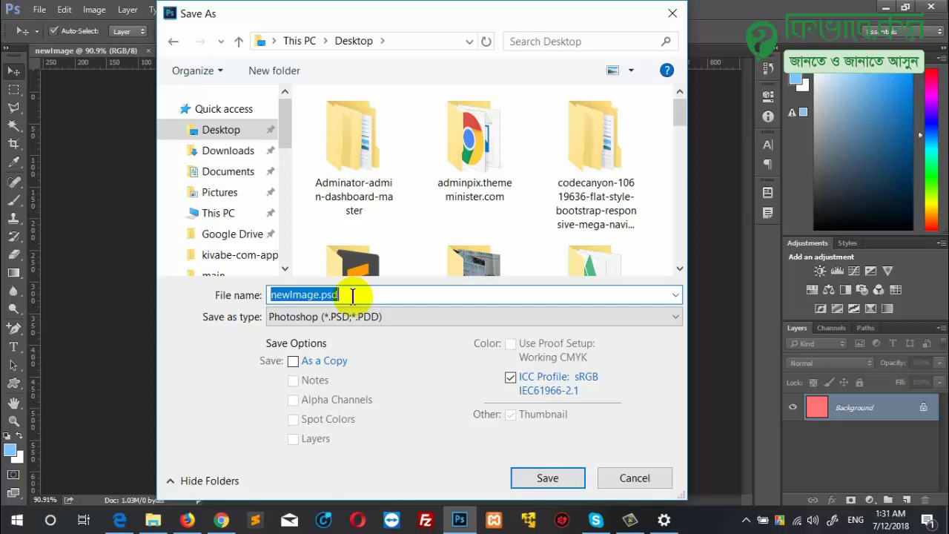
left_click(353, 295)
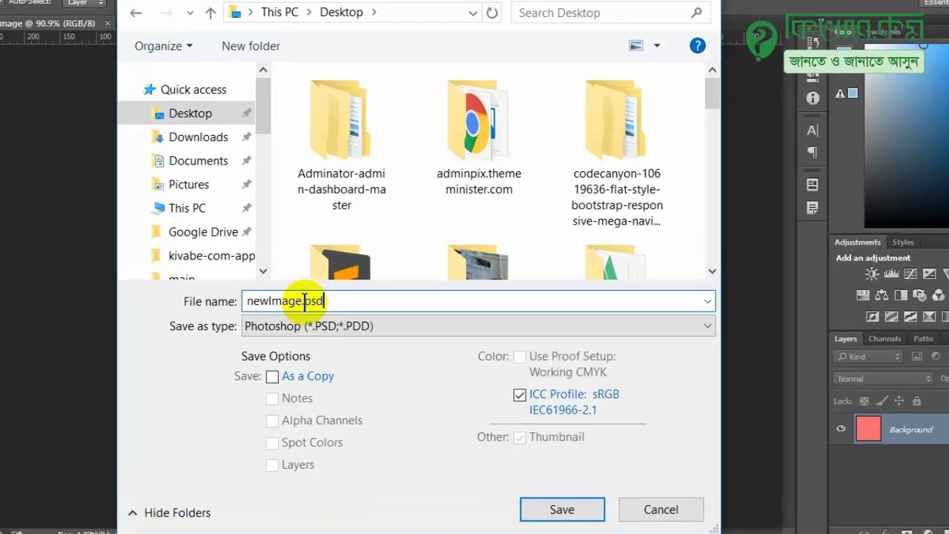
double_click(304, 300)
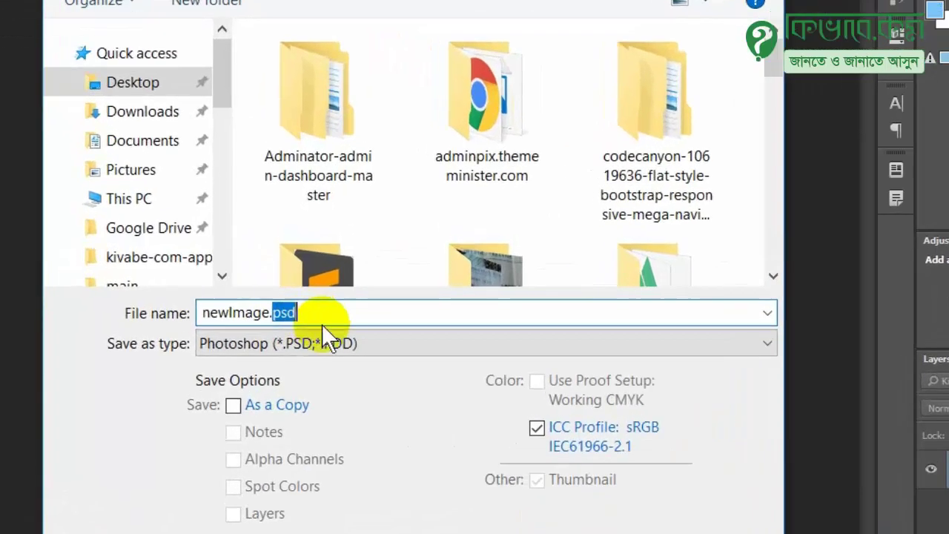
left_click(362, 302)
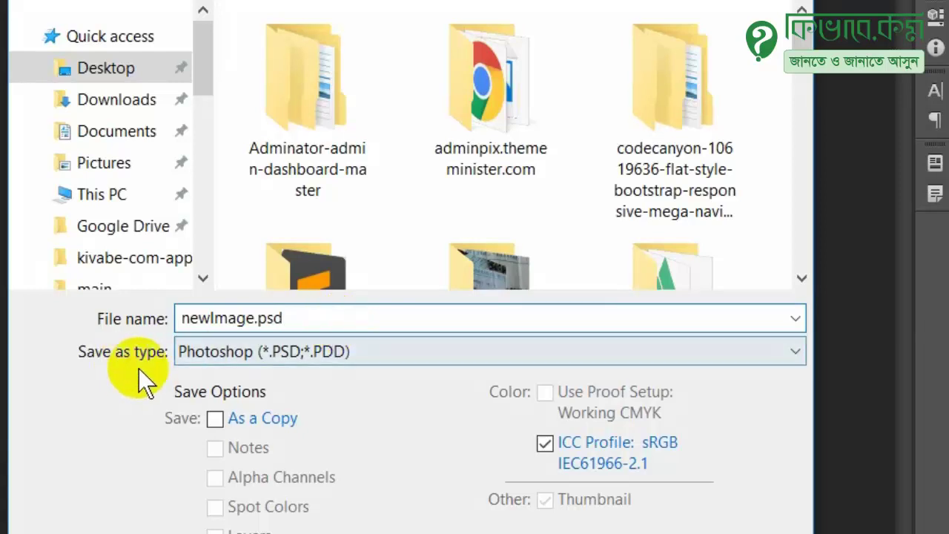
left_click(339, 358)
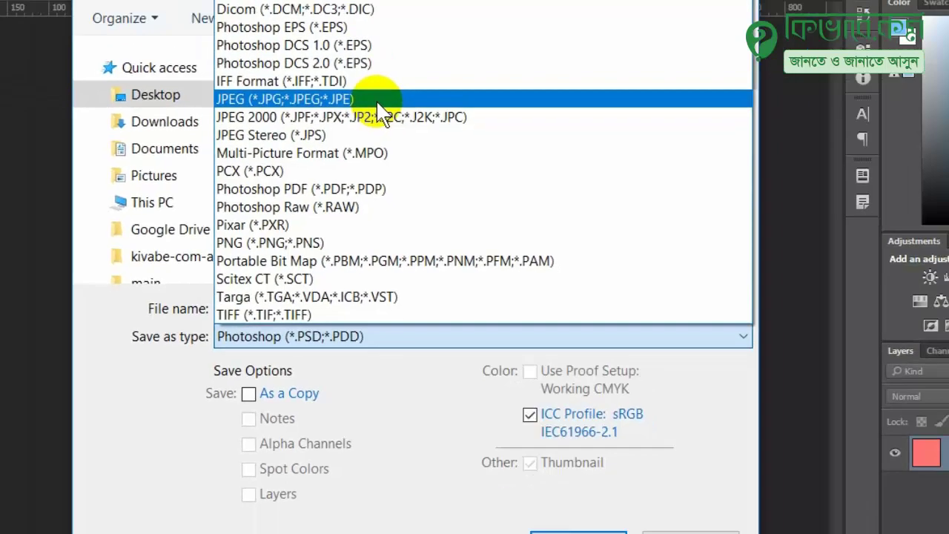
left_click(366, 75)
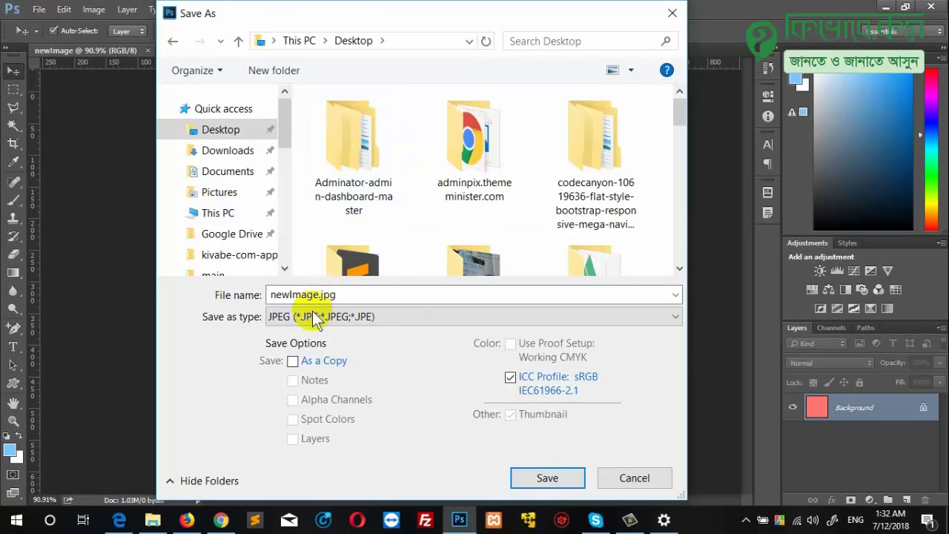
Save as JPEG, trying quality presets High, Medium and Low before choosing Maximum
left_click(545, 478)
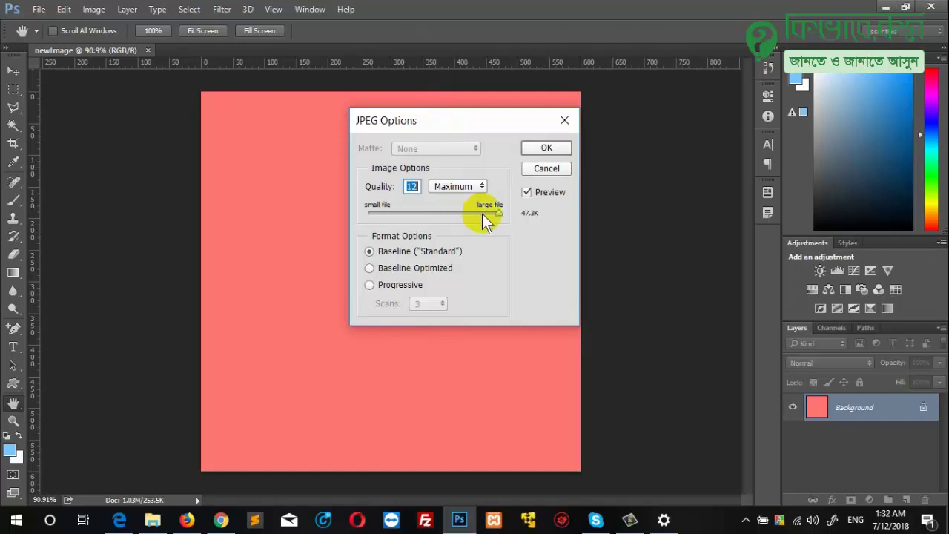
left_click_drag(501, 212, 477, 212)
left_click(476, 188)
left_click(462, 218)
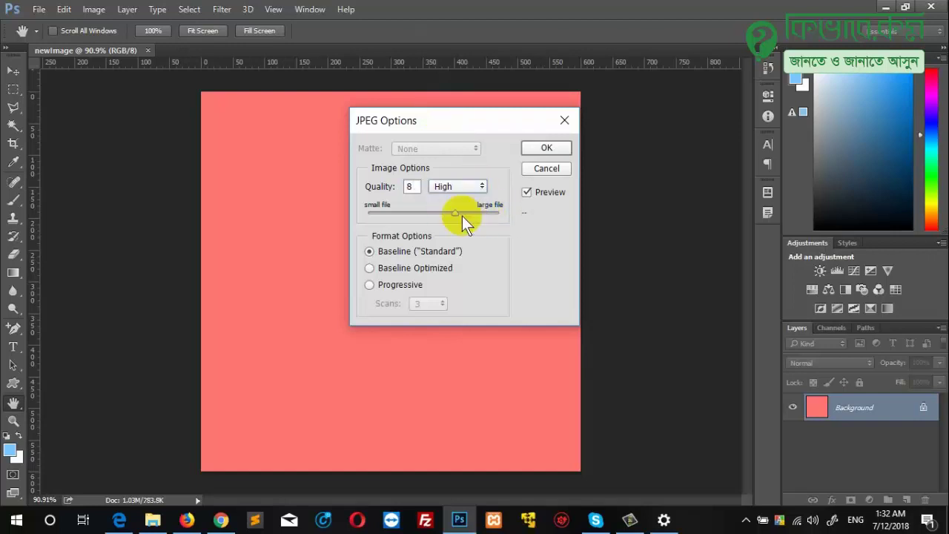
left_click(468, 186)
left_click(465, 186)
left_click(454, 202)
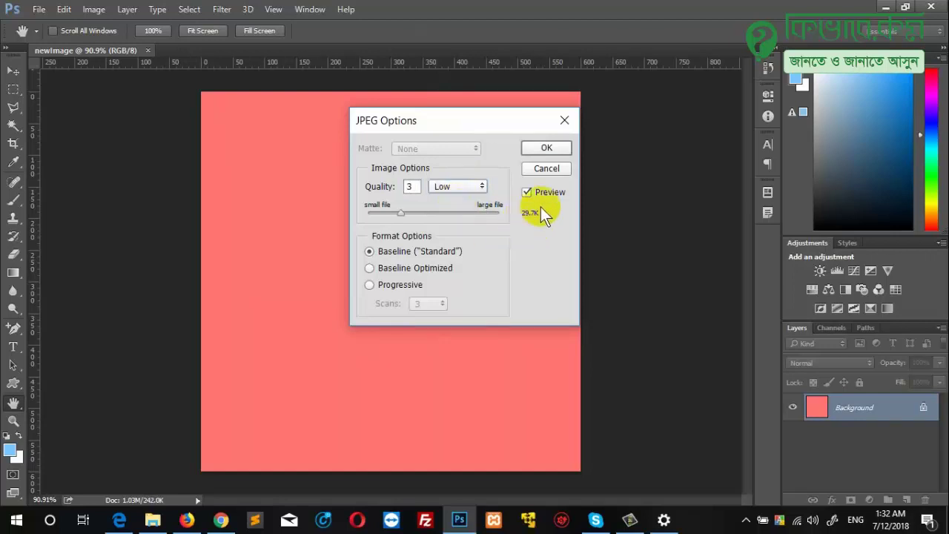
left_click(466, 187)
left_click(444, 187)
left_click(449, 219)
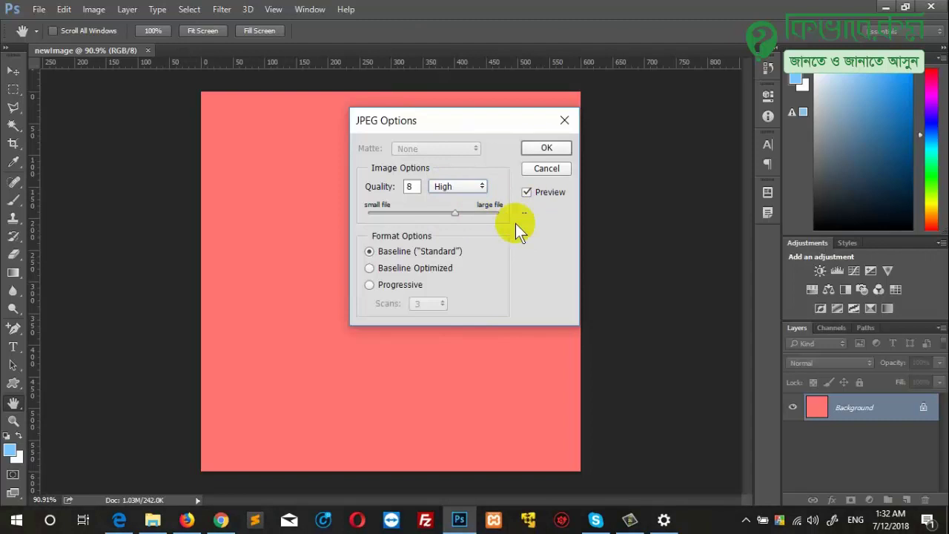
left_click(458, 186)
left_click(458, 220)
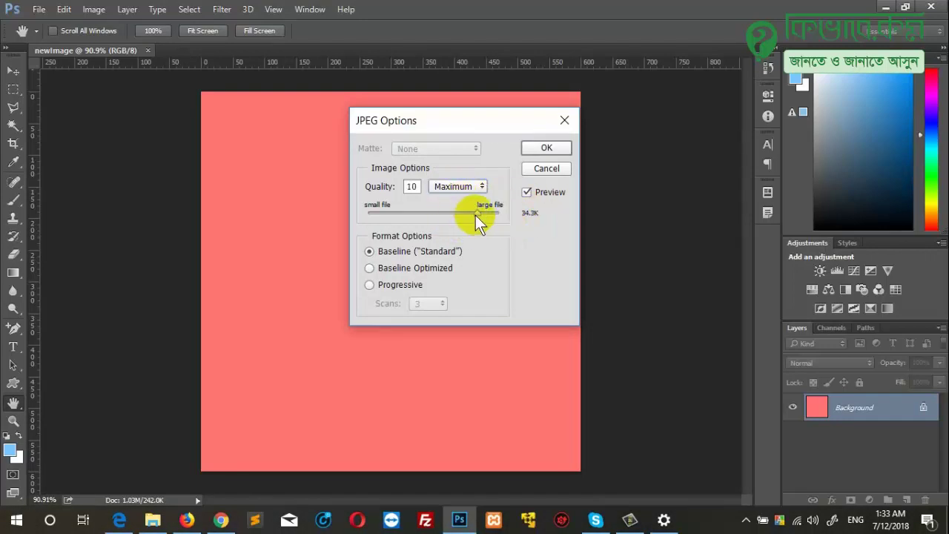
Drag JPEG quality between 0 and 12, ending at 12, and confirm the save
left_click_drag(475, 215, 508, 212)
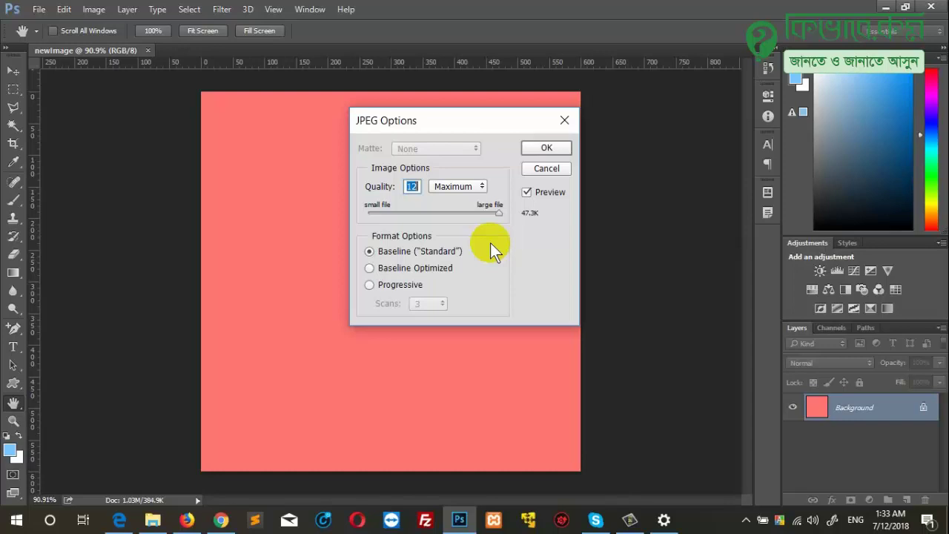
left_click_drag(499, 212, 399, 222)
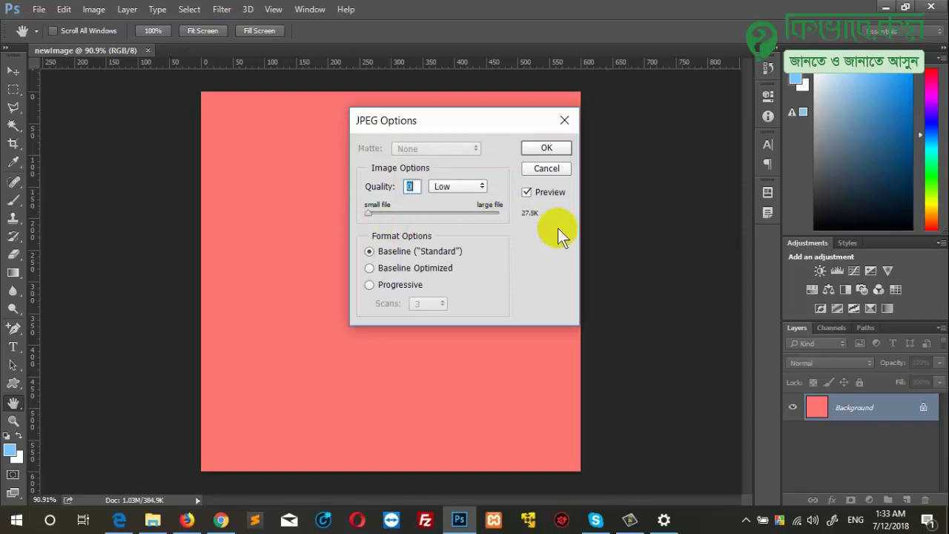
left_click_drag(370, 218, 481, 209)
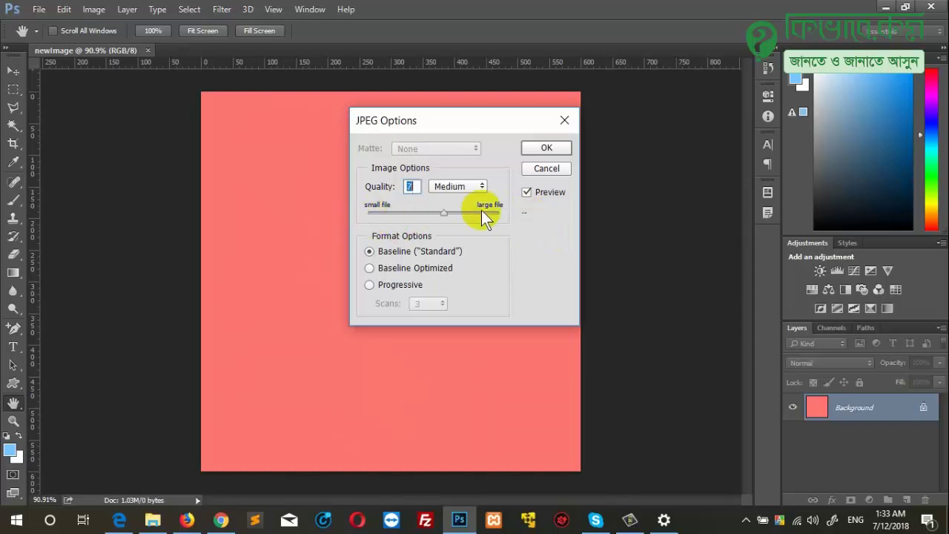
left_click(549, 150)
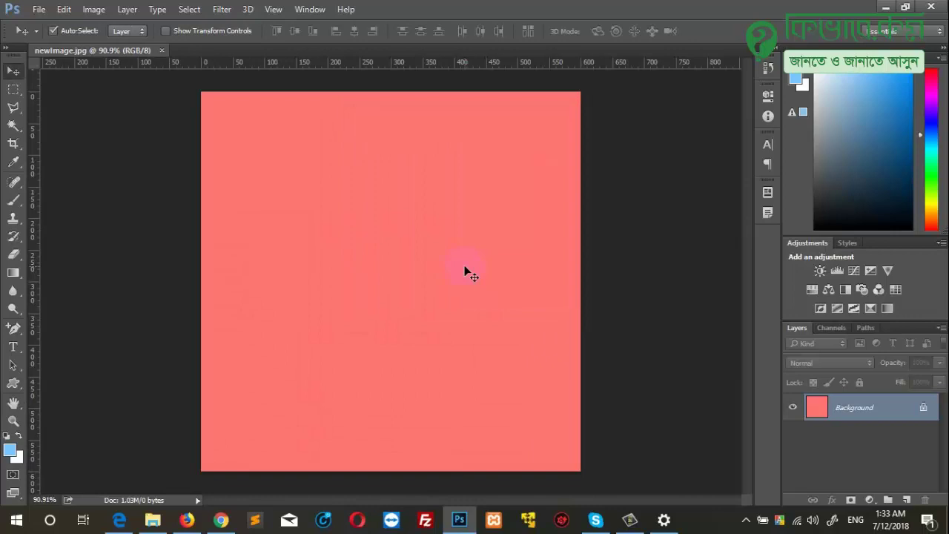
left_click(38, 8)
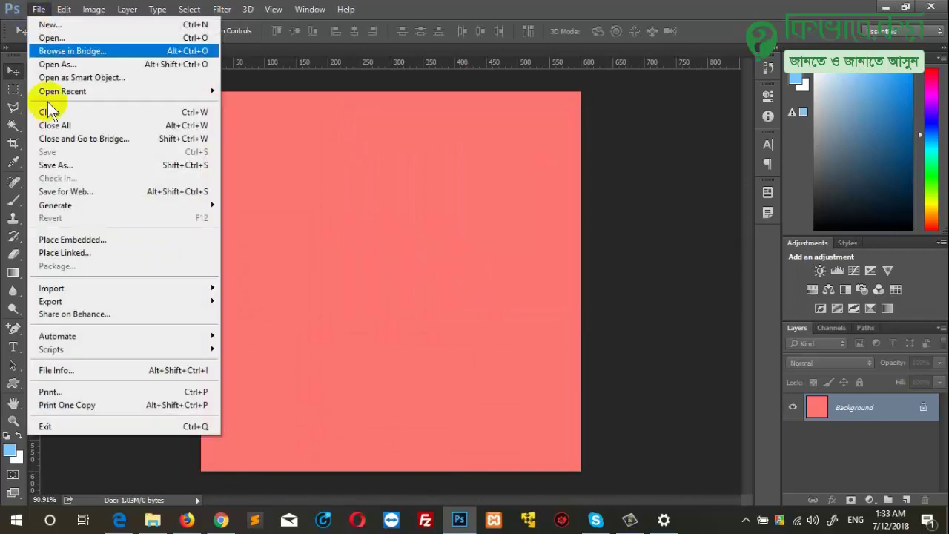
left_click(57, 165)
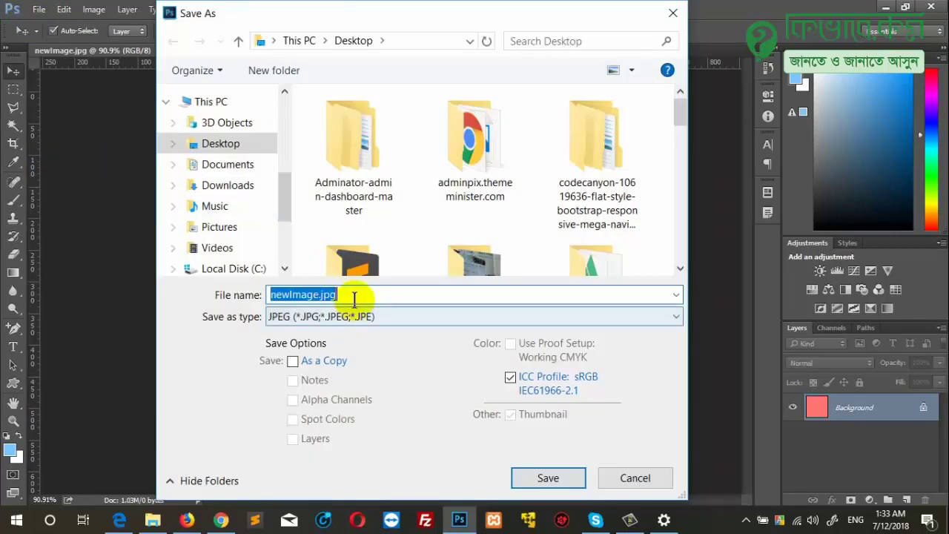
left_click(395, 315)
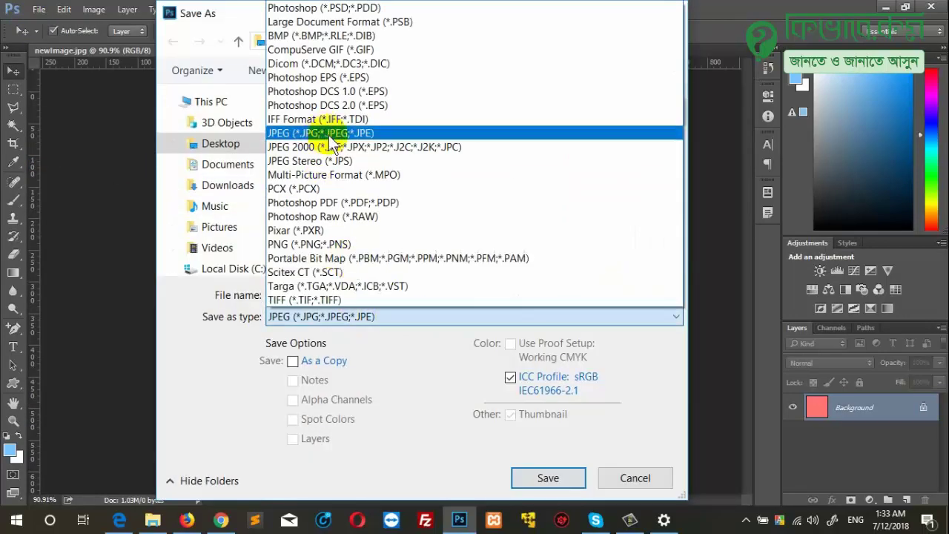
left_click(328, 133)
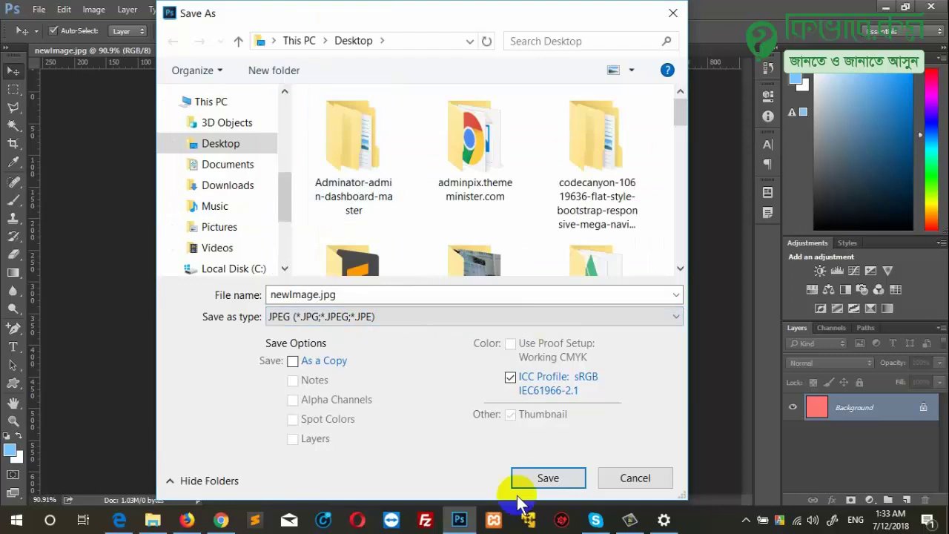
left_click(622, 477)
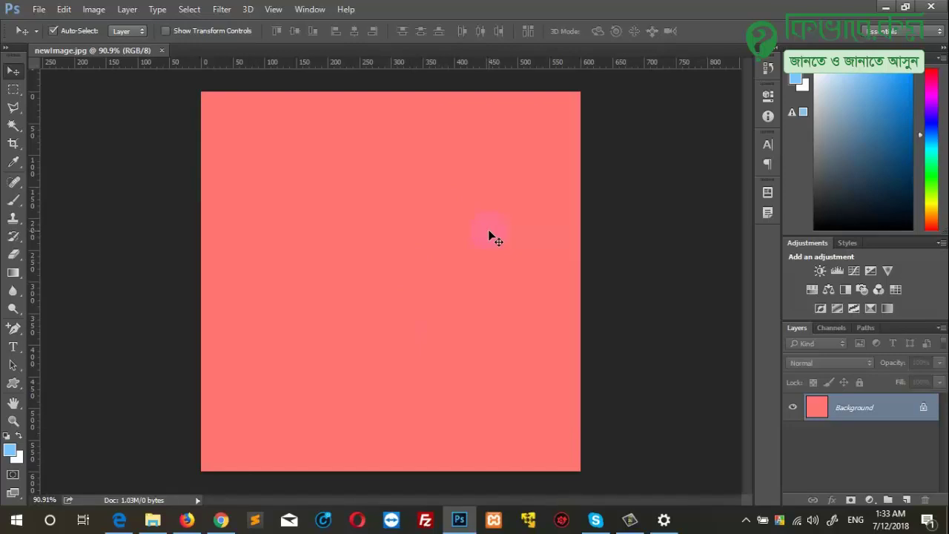
key("super+d")
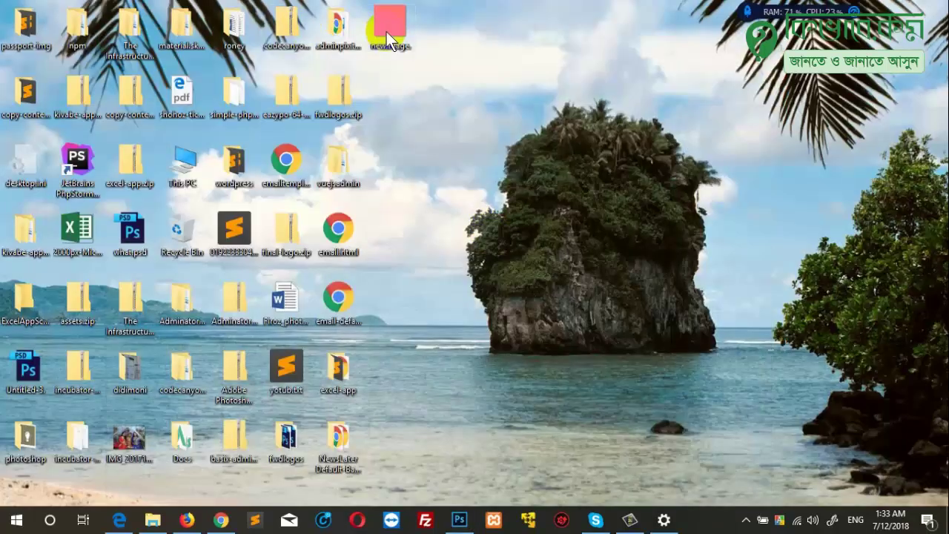
double_click(387, 32)
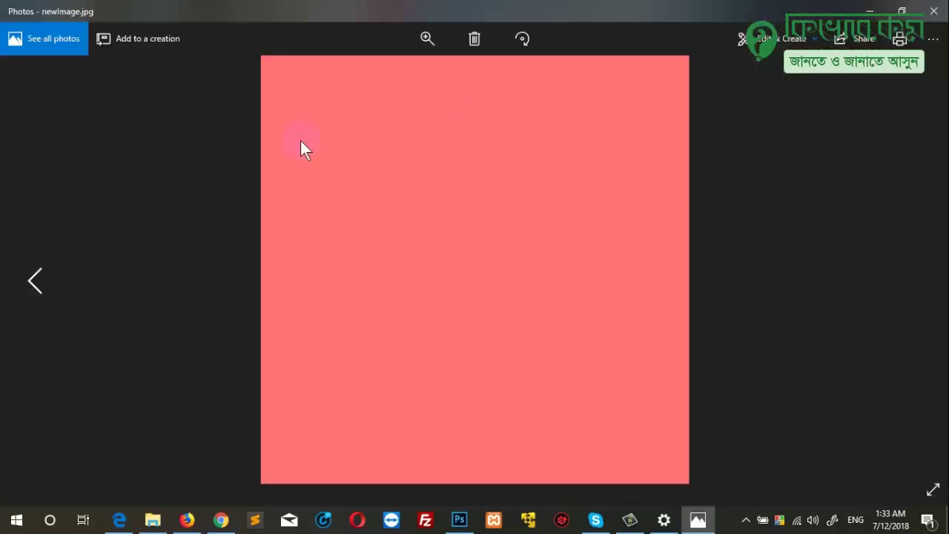
left_click(933, 11)
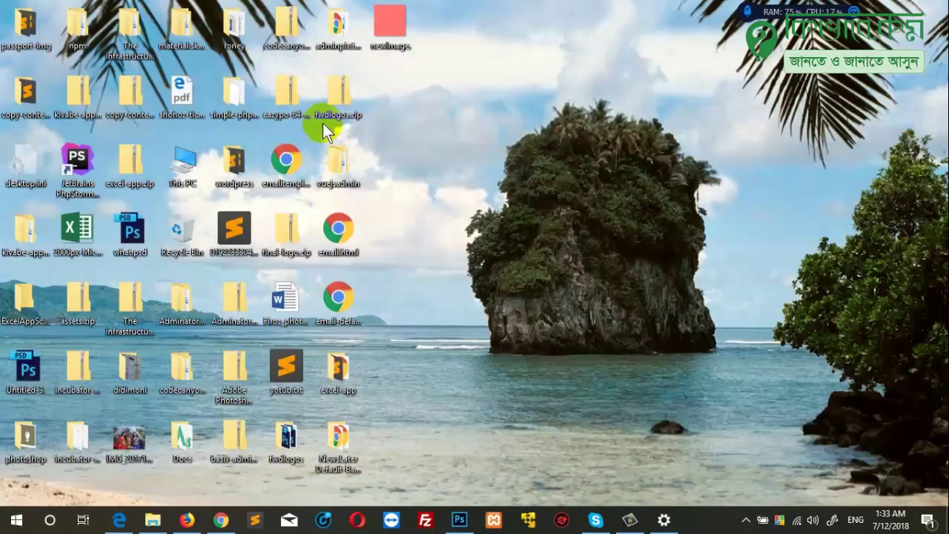
left_click(396, 28)
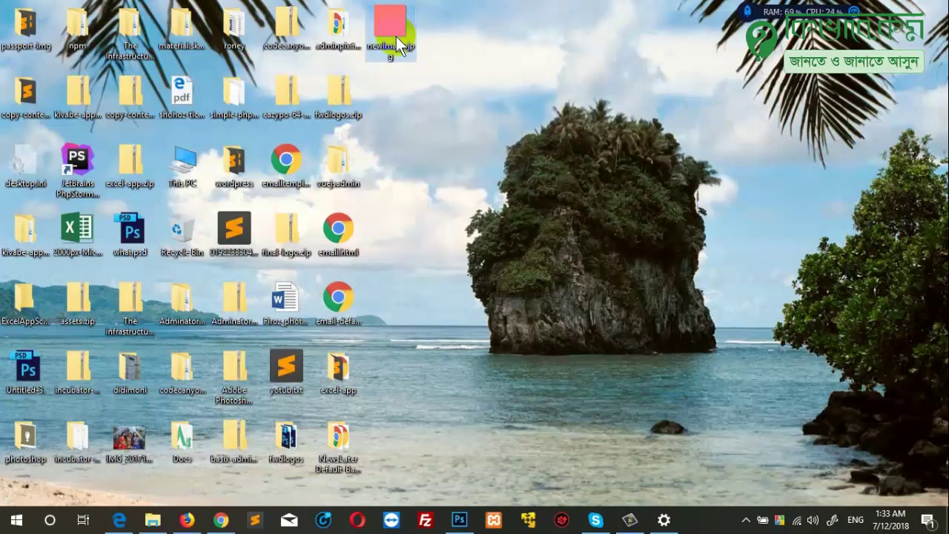
left_click(460, 519)
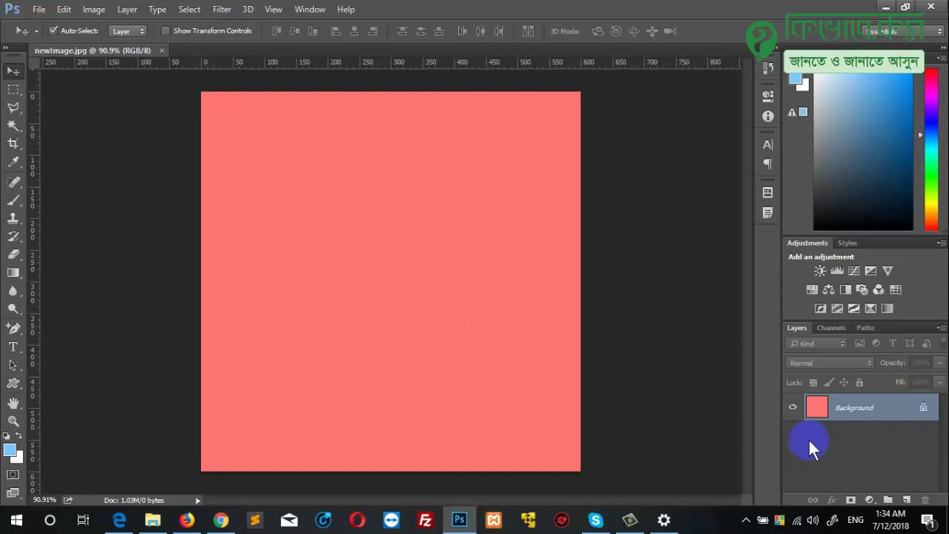
Add a new layer and fill a rectangular selection on it with white
left_click(905, 499)
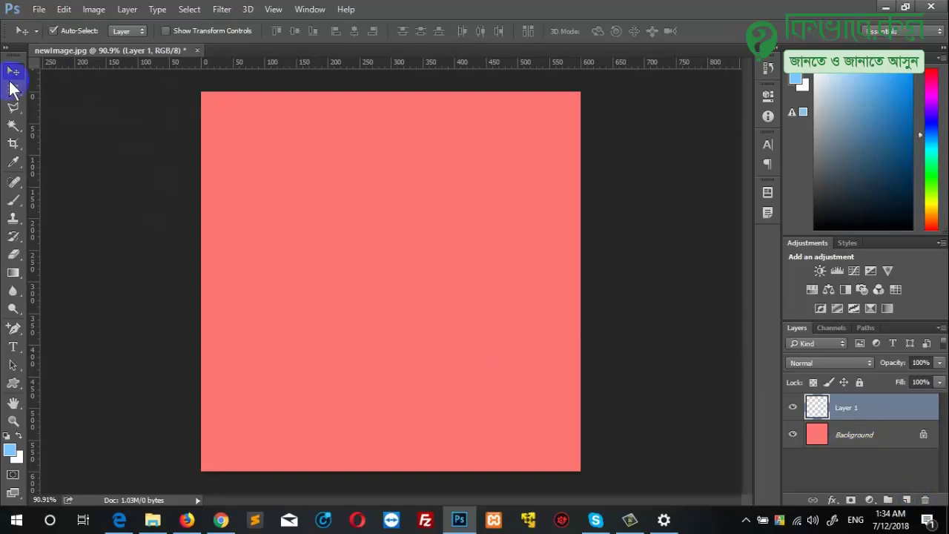
left_click(13, 89)
mouse_move(274, 171)
left_mouse_down()
mouse_move(501, 282)
mouse_move(507, 301)
left_mouse_up()
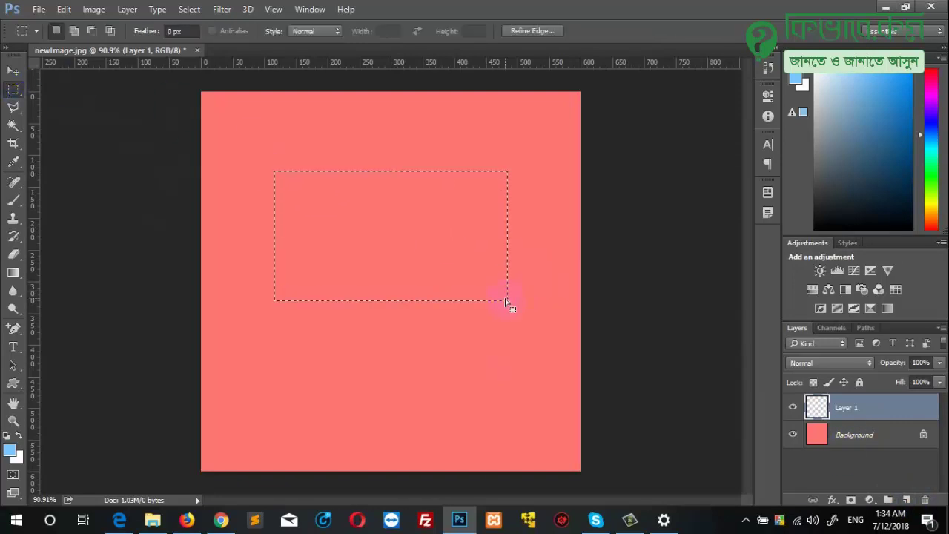
key("ctrl+BackSpace")
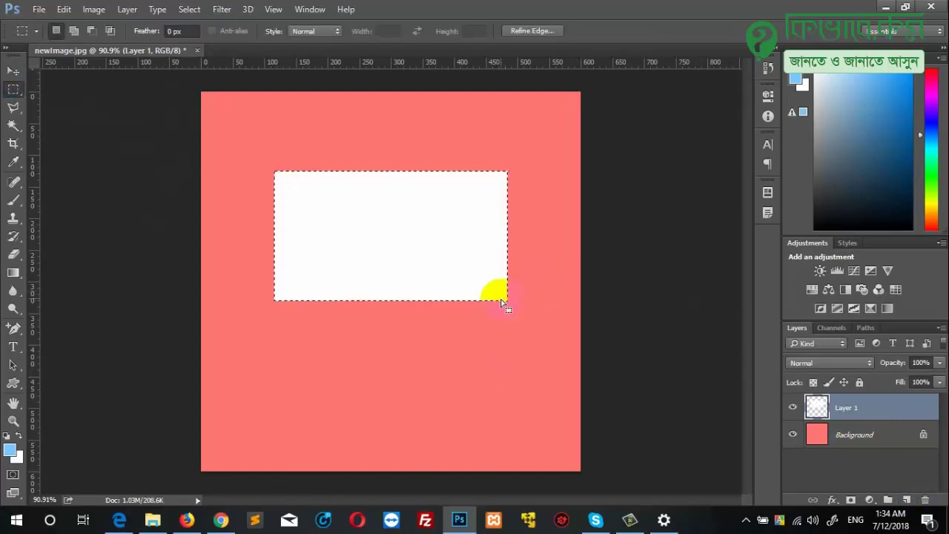
Move the white rectangle into the canvas's upper-left area
left_click(13, 70)
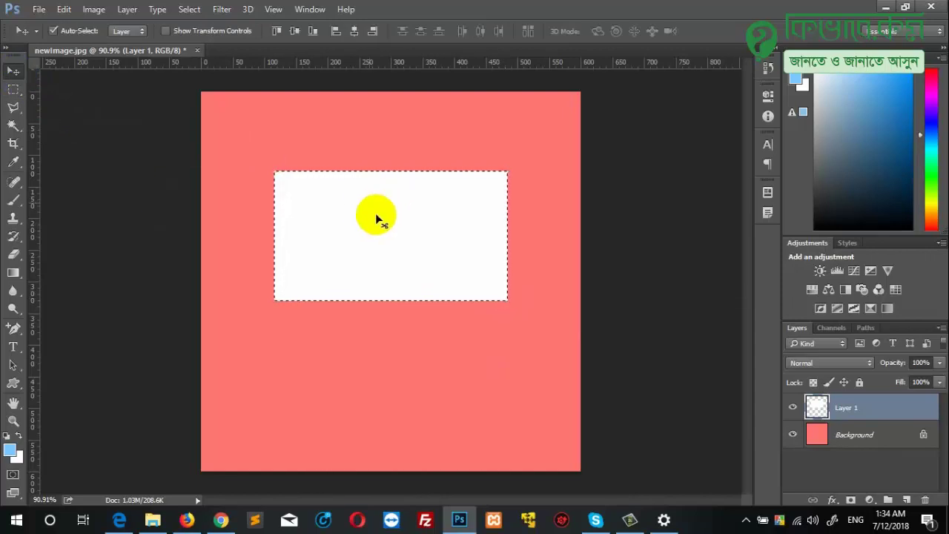
left_click_drag(404, 252, 360, 258)
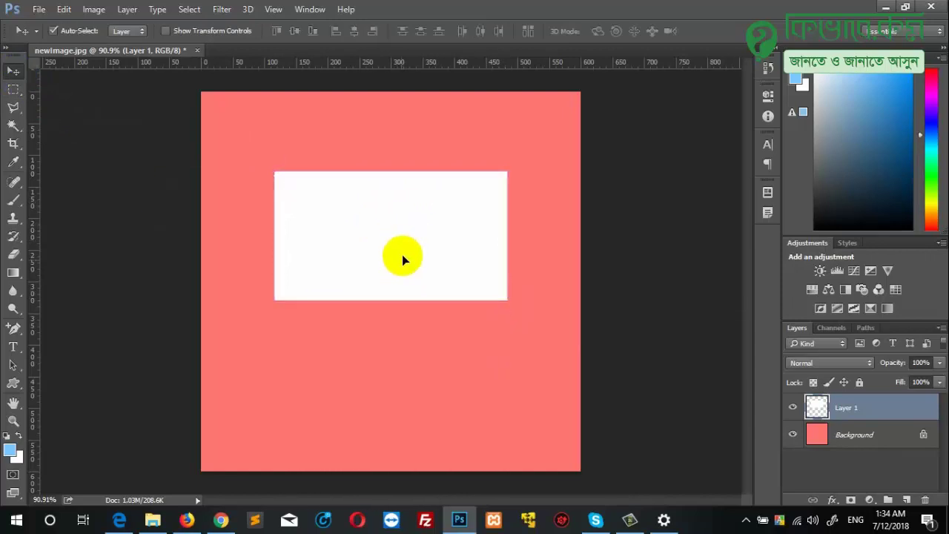
left_click_drag(446, 295, 336, 283)
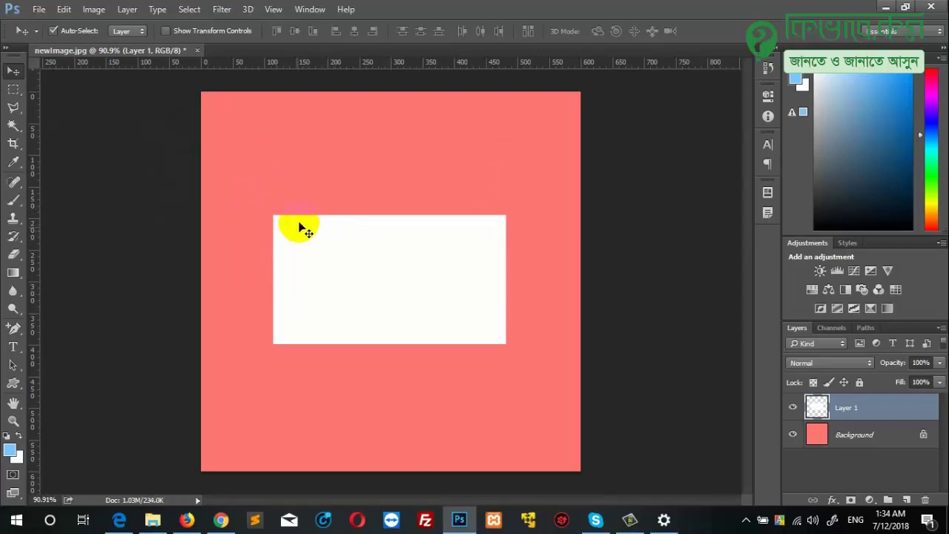
left_click_drag(333, 252, 279, 178)
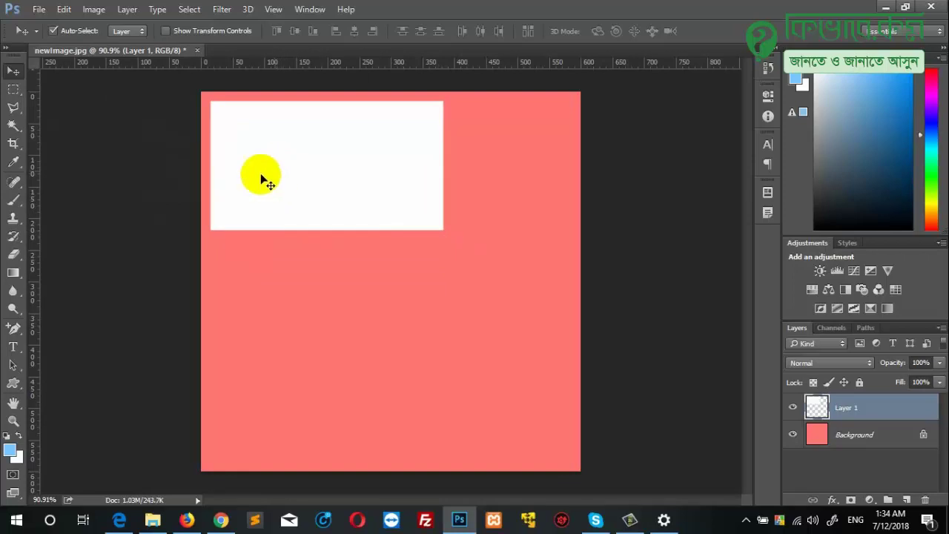
left_click(39, 10)
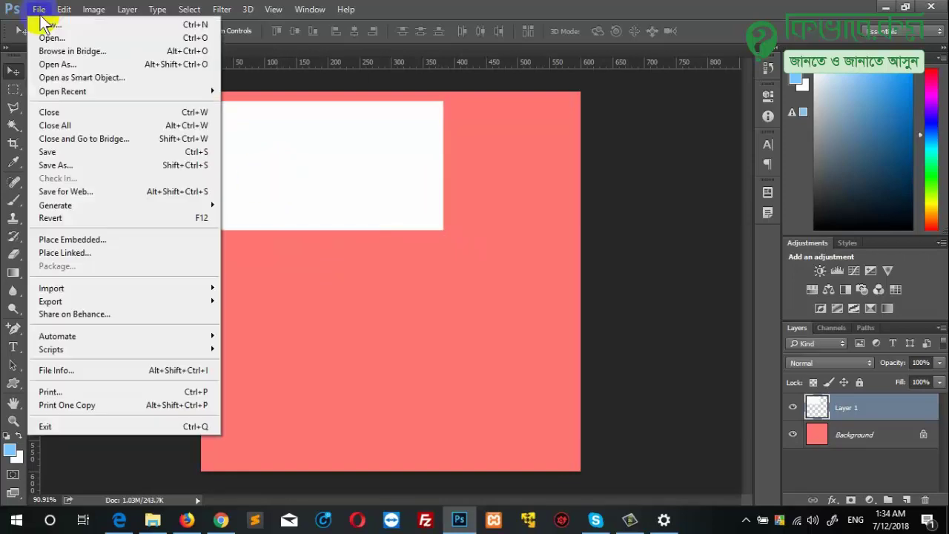
Save the document as newImage.psd, confirming Maximize Compatibility
left_click(59, 164)
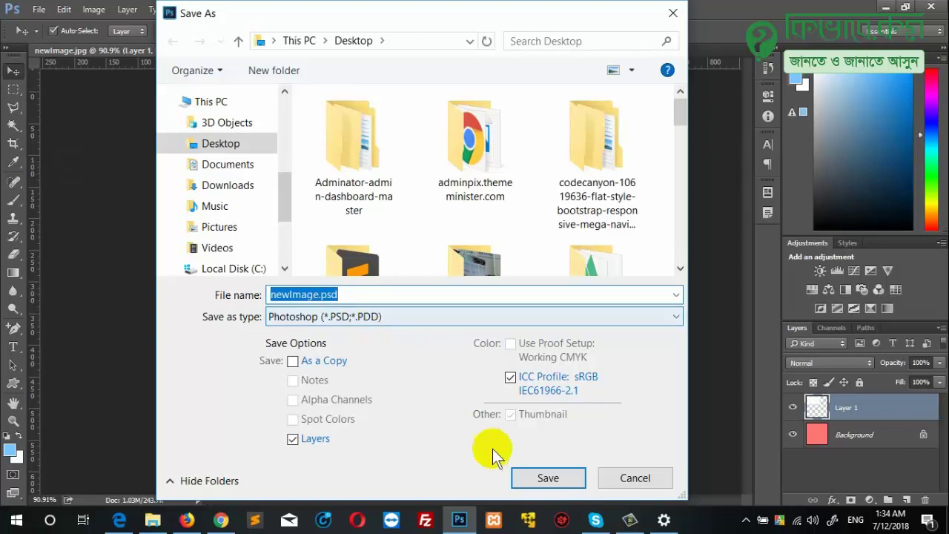
left_click(541, 478)
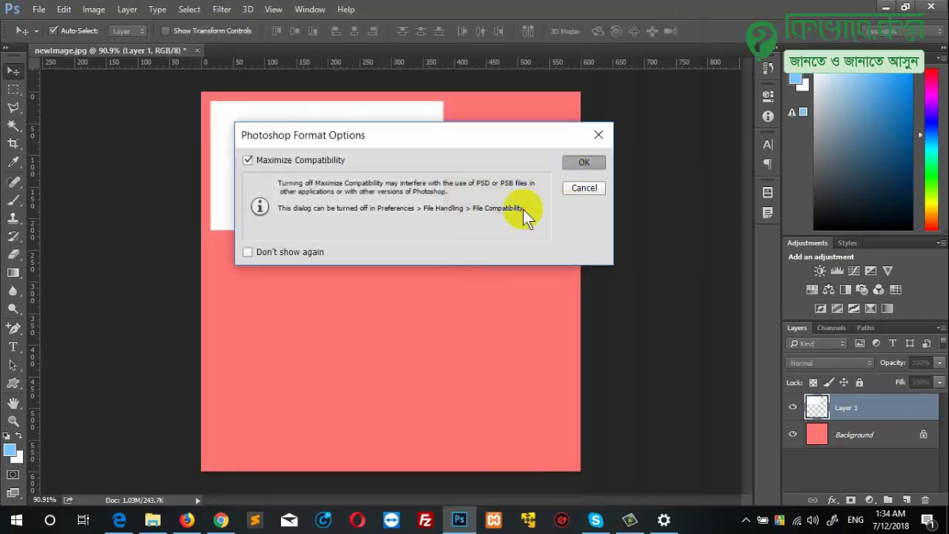
key("Return")
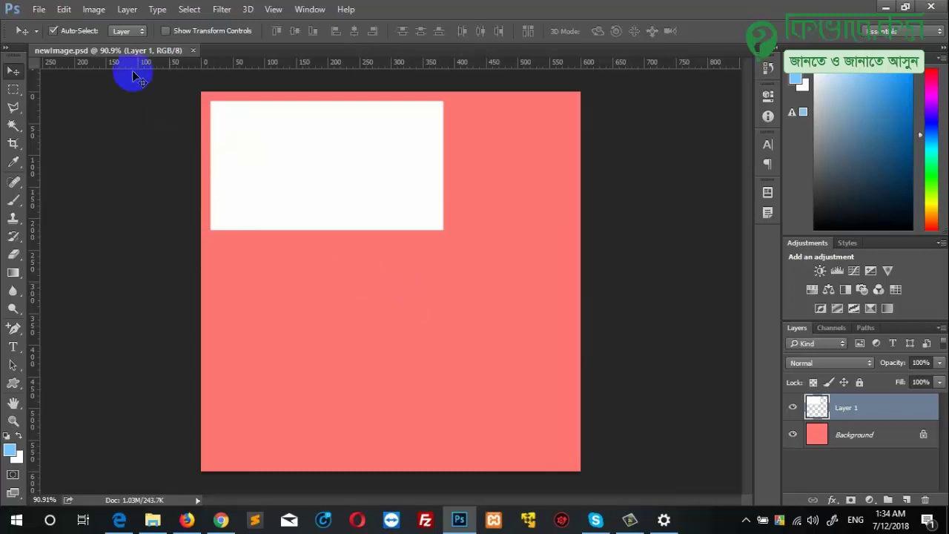
Start another Save As with the format set to JPEG Stereo (*.JPS)
left_click(39, 9)
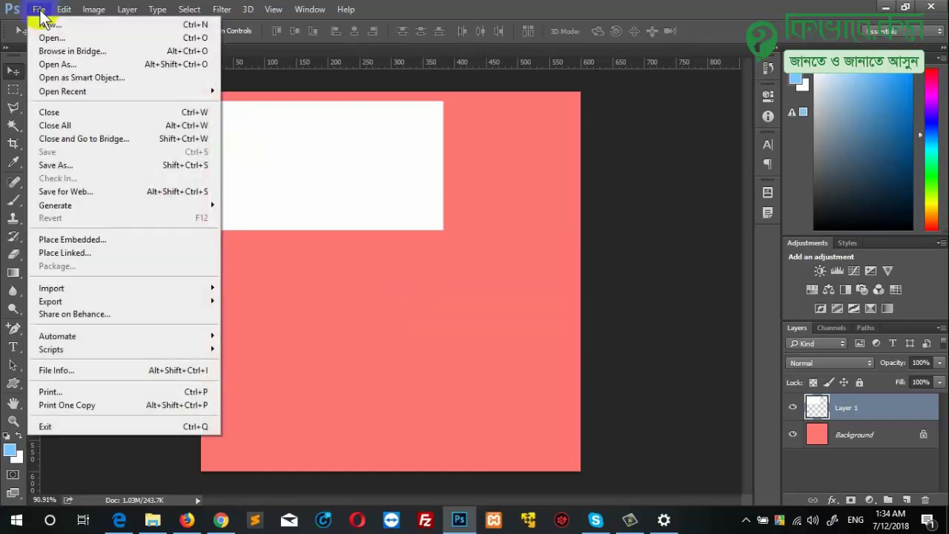
left_click(68, 165)
left_click(369, 318)
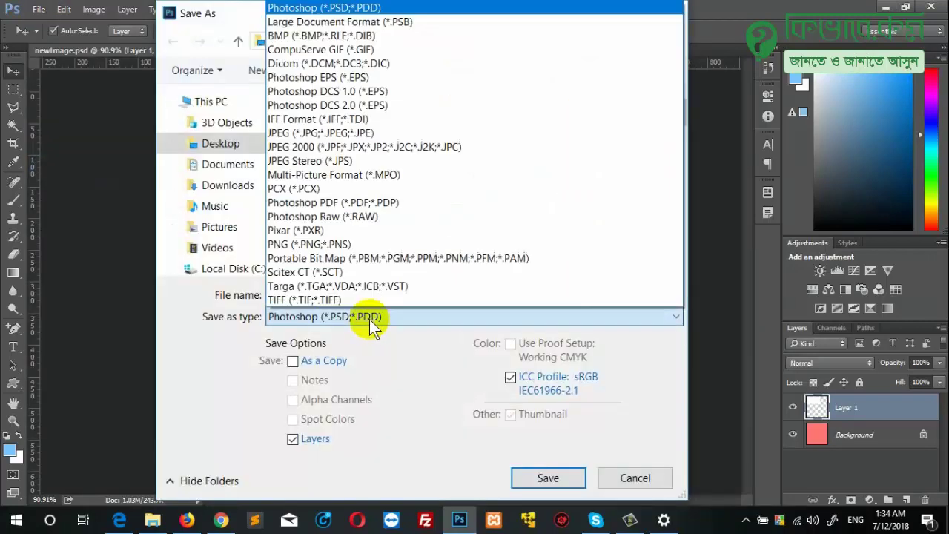
left_click(324, 165)
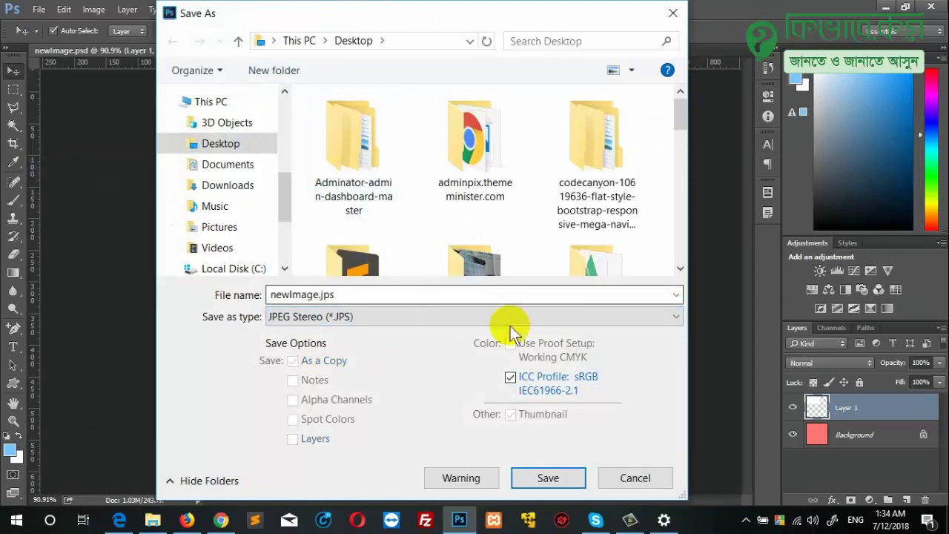
Save the newImage.jps copy, accepting the JPEG options, and show the desktop
left_click(528, 478)
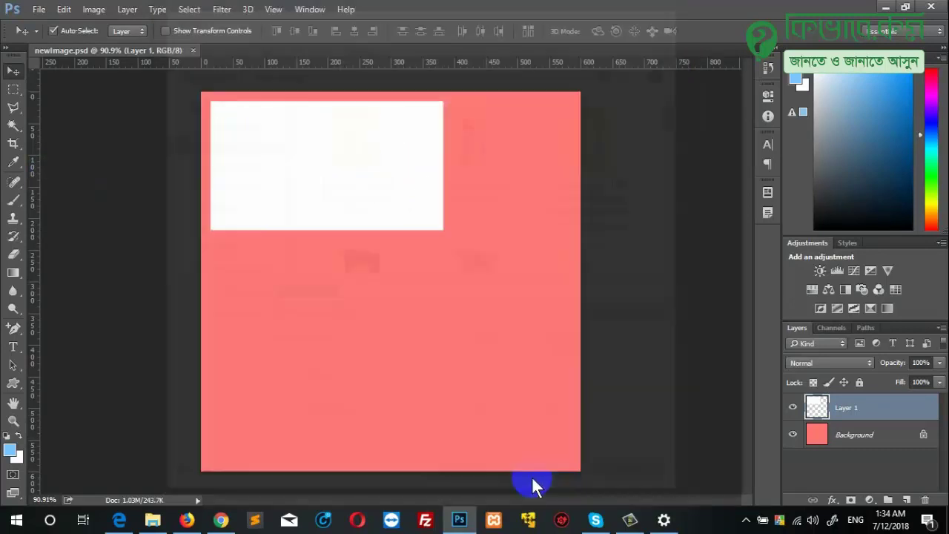
left_click(539, 146)
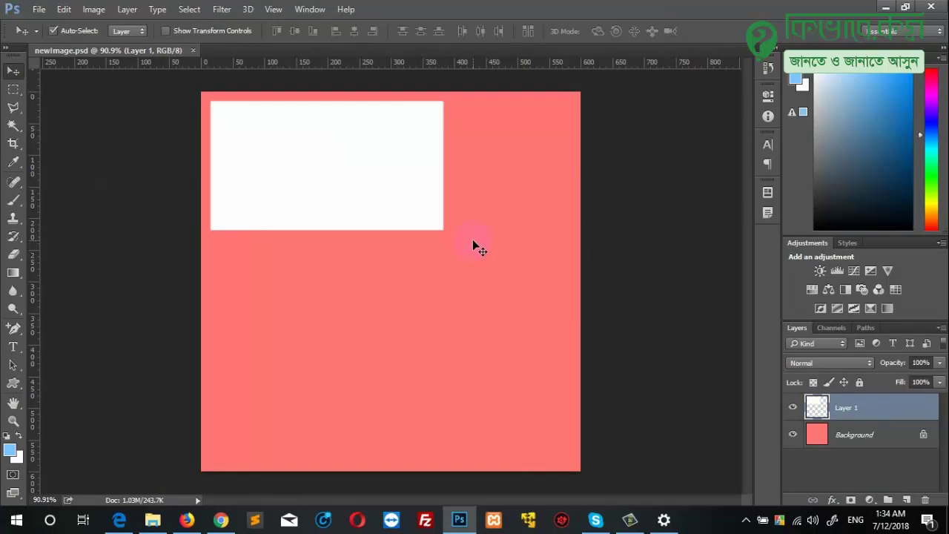
key("super+d")
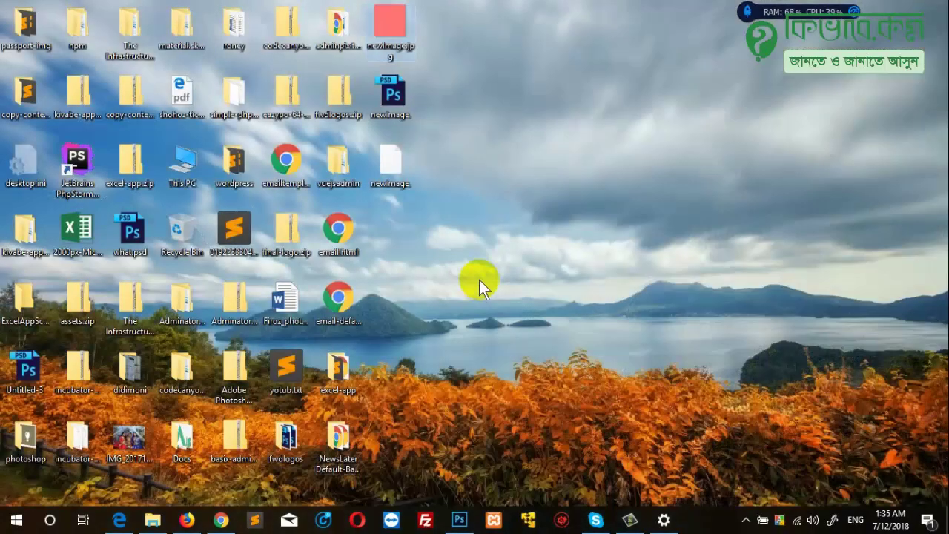
Try opening newImage.jps on the desktop, dismiss the app prompt, and return to Photoshop
left_click(399, 173)
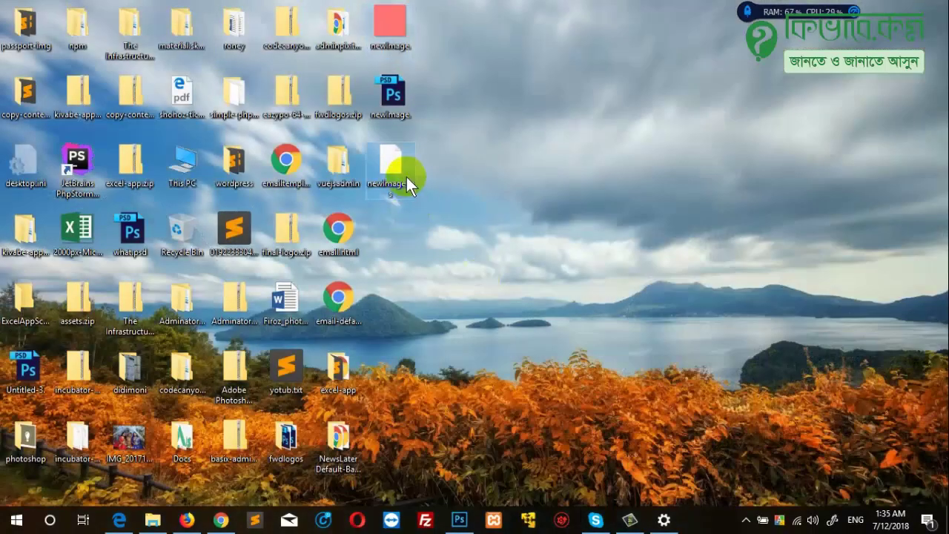
left_click(408, 46)
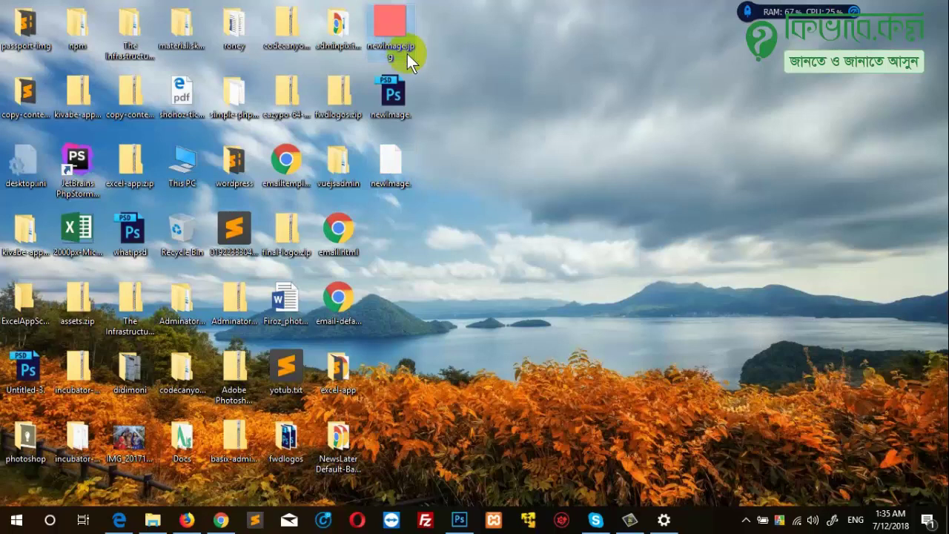
double_click(392, 165)
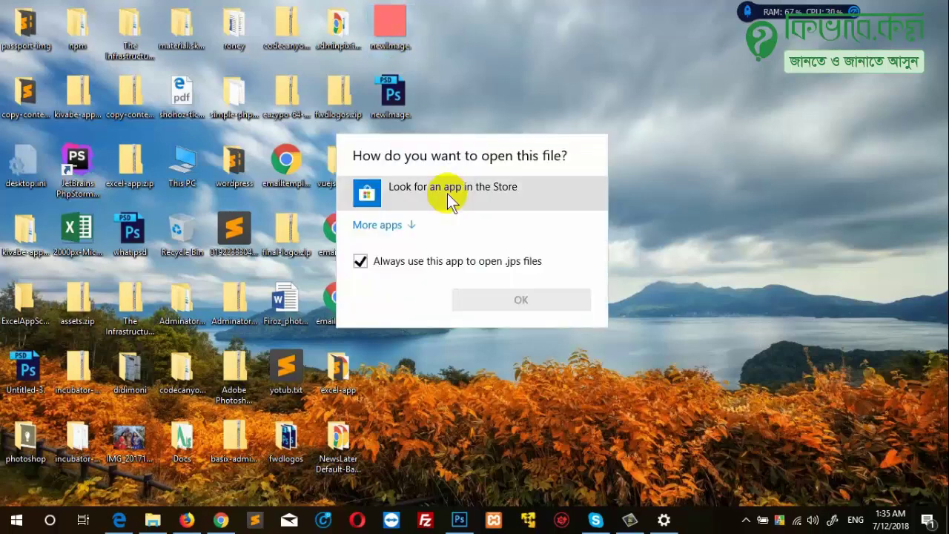
left_click(663, 158)
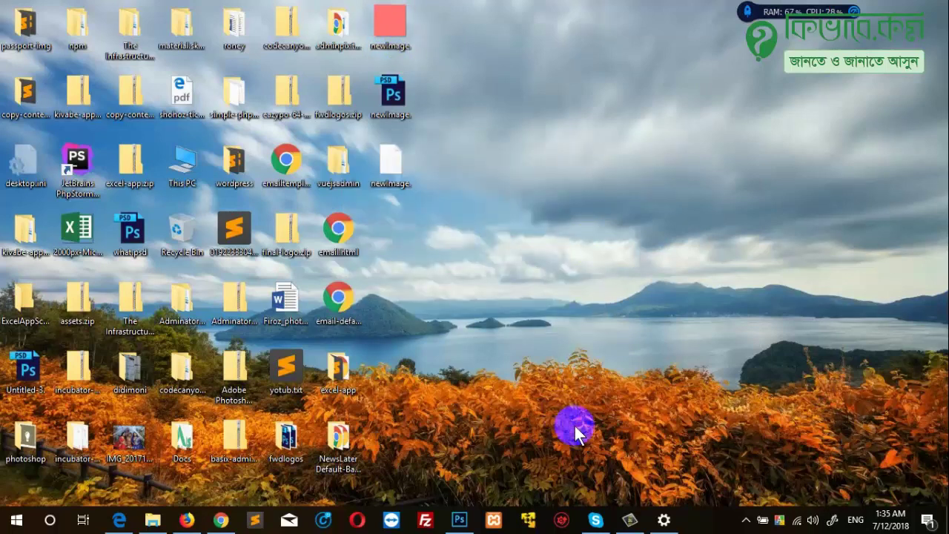
left_click(460, 519)
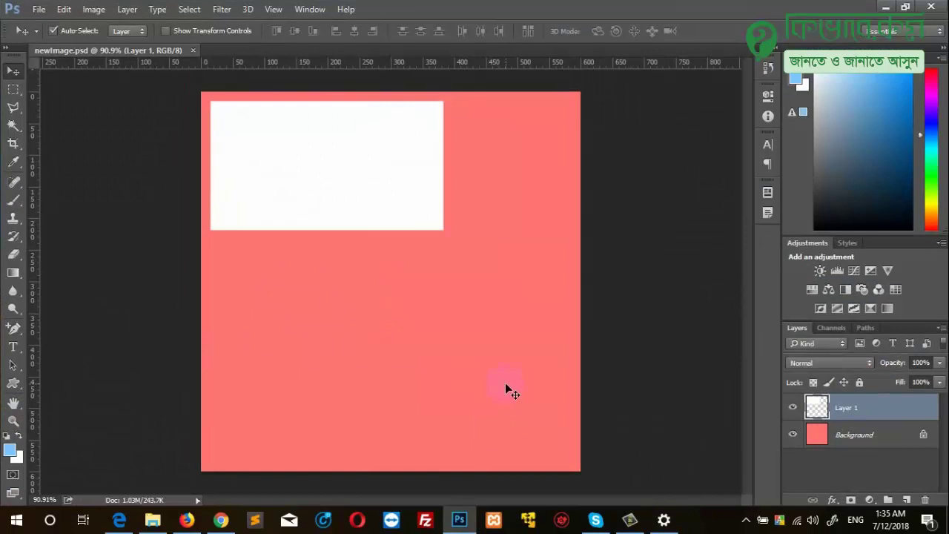
Save a JPEG copy overwriting newImage.jpg on the Desktop, accept quality options, then show the desktop
left_click(38, 9)
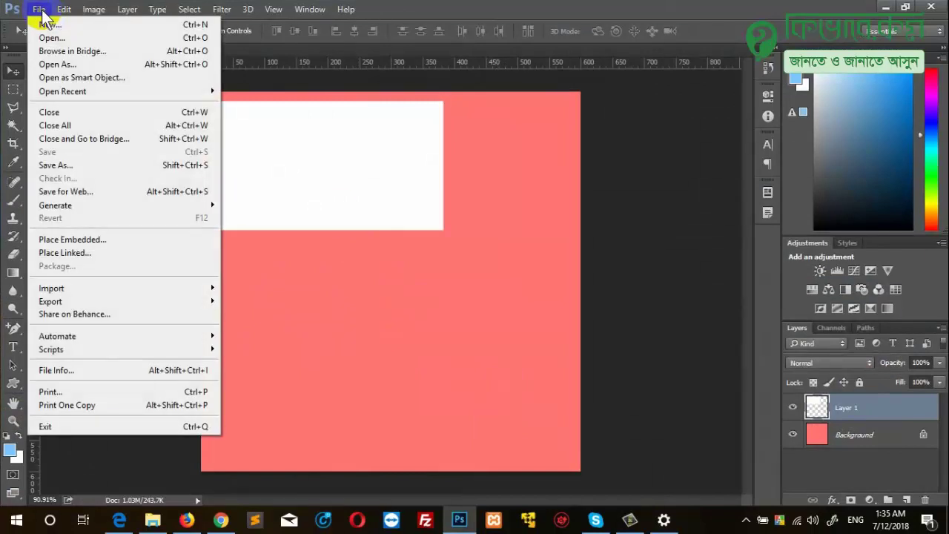
left_click(59, 165)
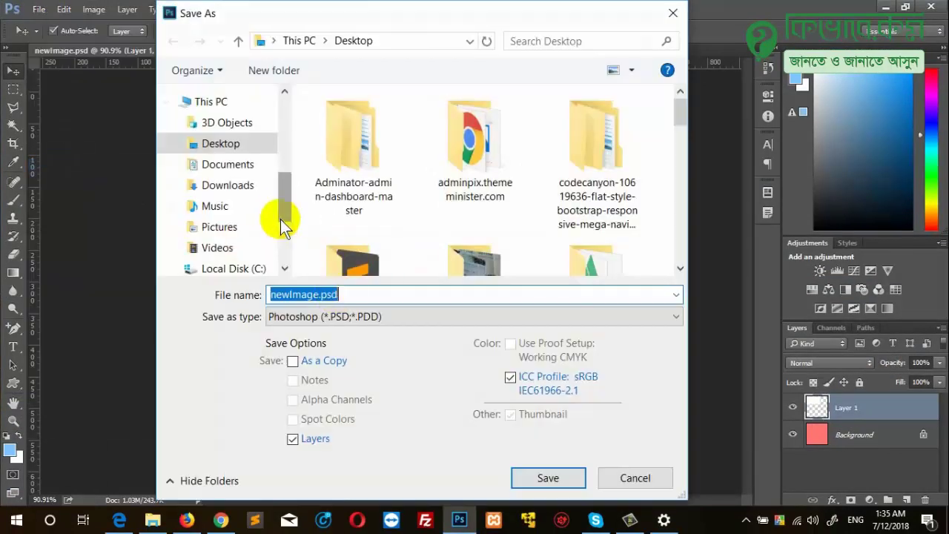
left_click(355, 316)
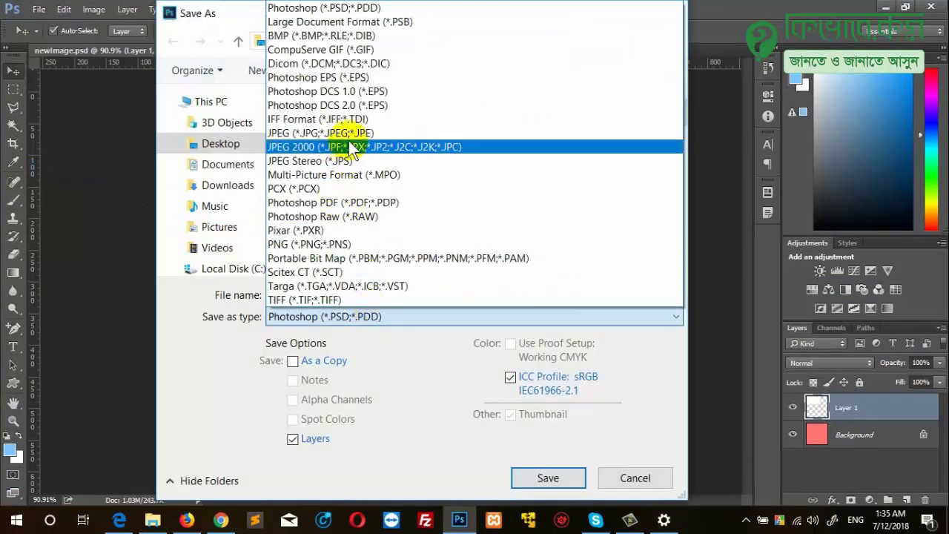
left_click(348, 133)
left_click(324, 294)
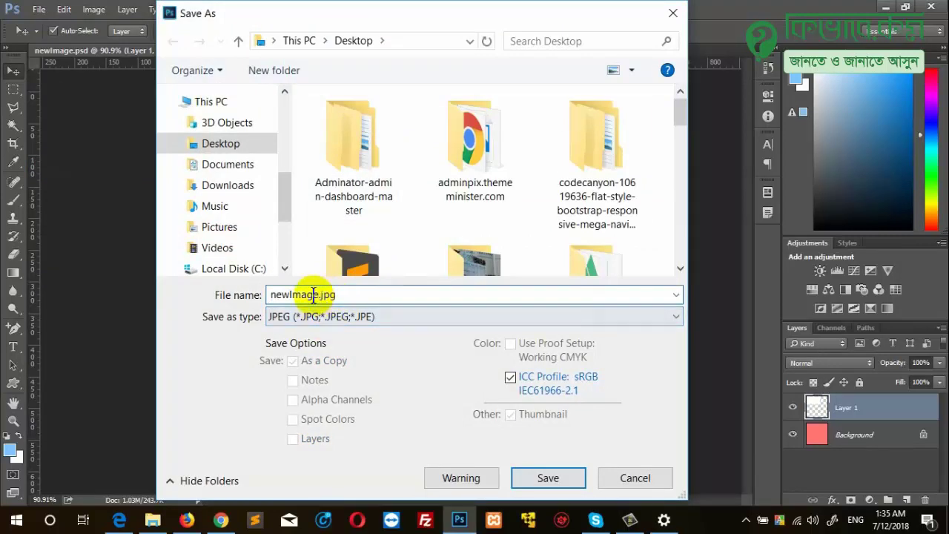
left_click(547, 476)
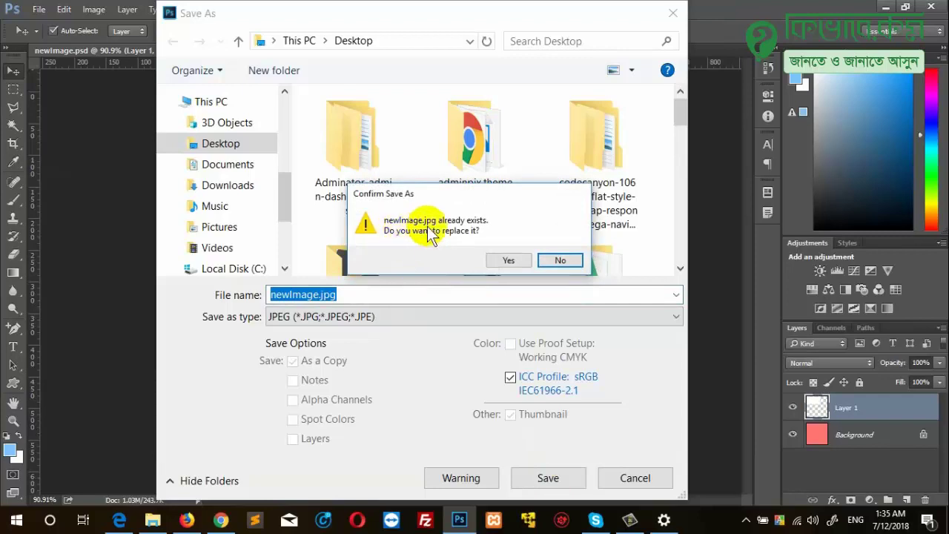
left_click(501, 258)
left_click(547, 152)
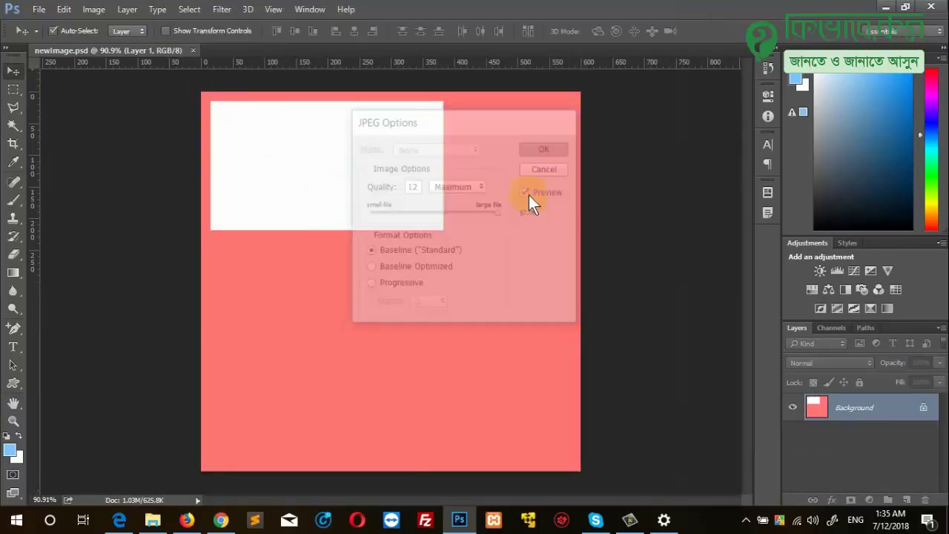
key("super+d")
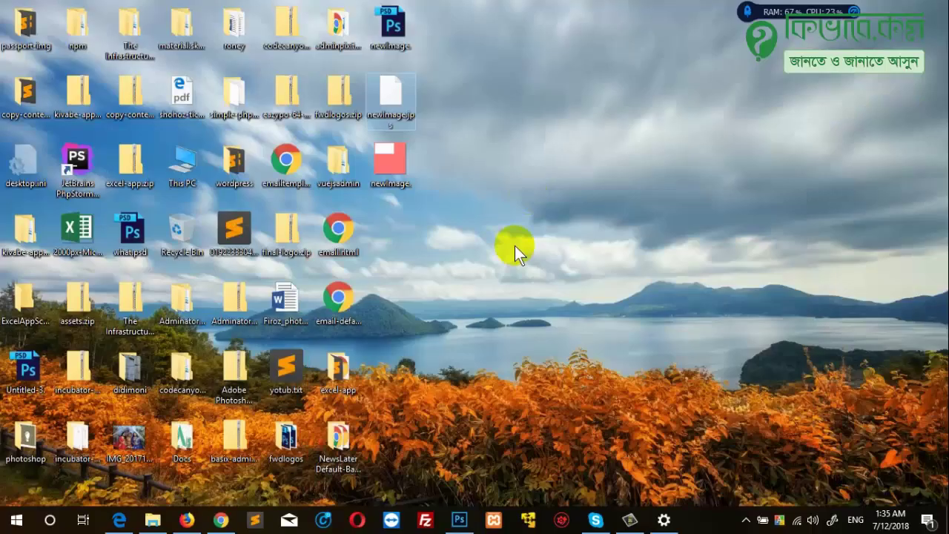
View newImage.jpg in Windows Photos, close it, and reselect newImage.psd on the desktop
left_click(403, 40)
mouse_move(392, 30)
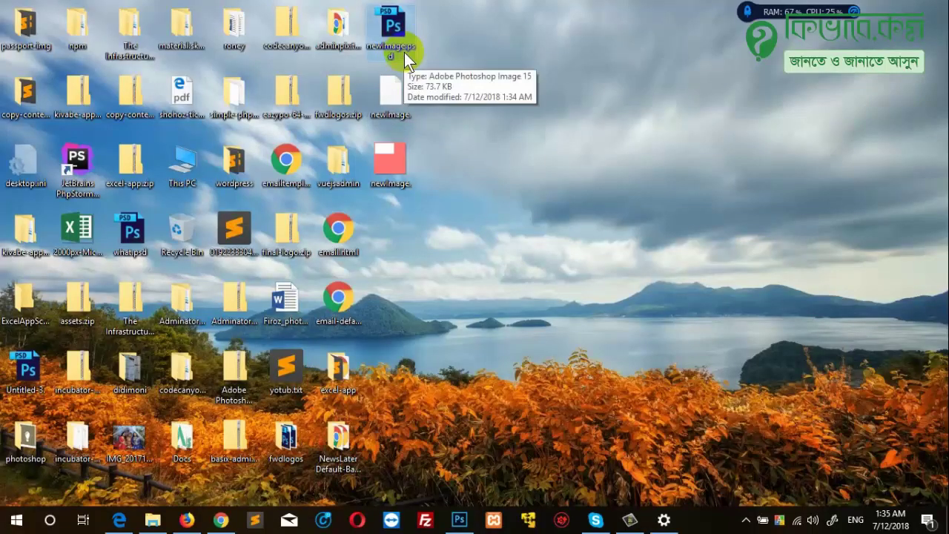
left_click(385, 181)
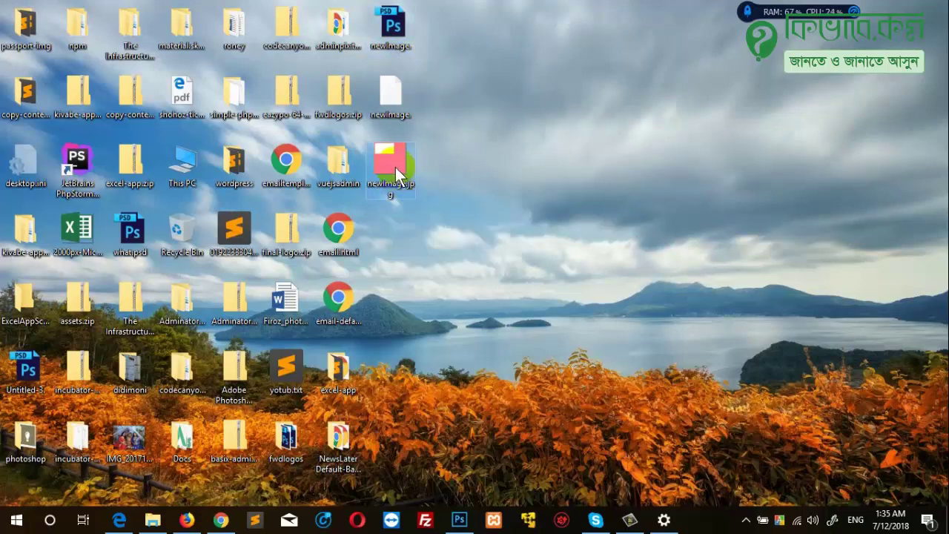
double_click(395, 167)
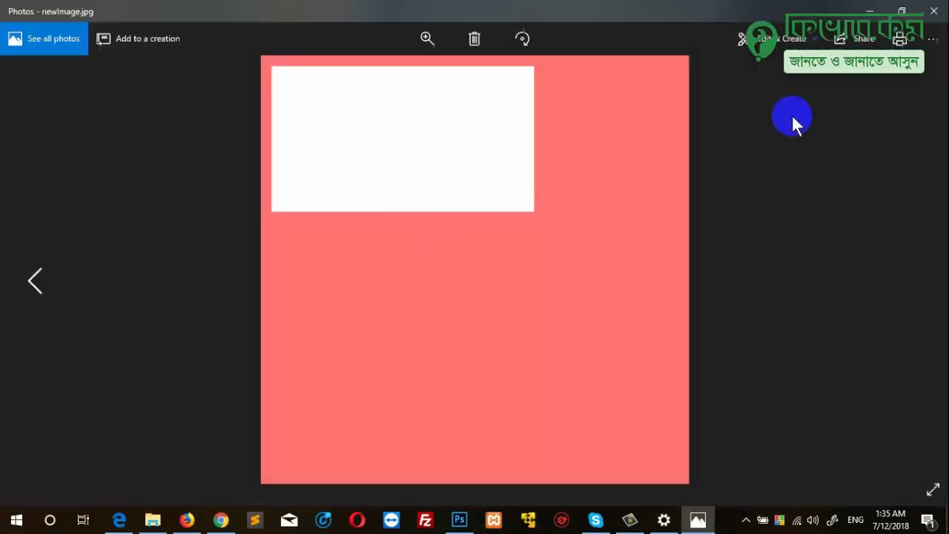
left_click(933, 10)
mouse_move(392, 28)
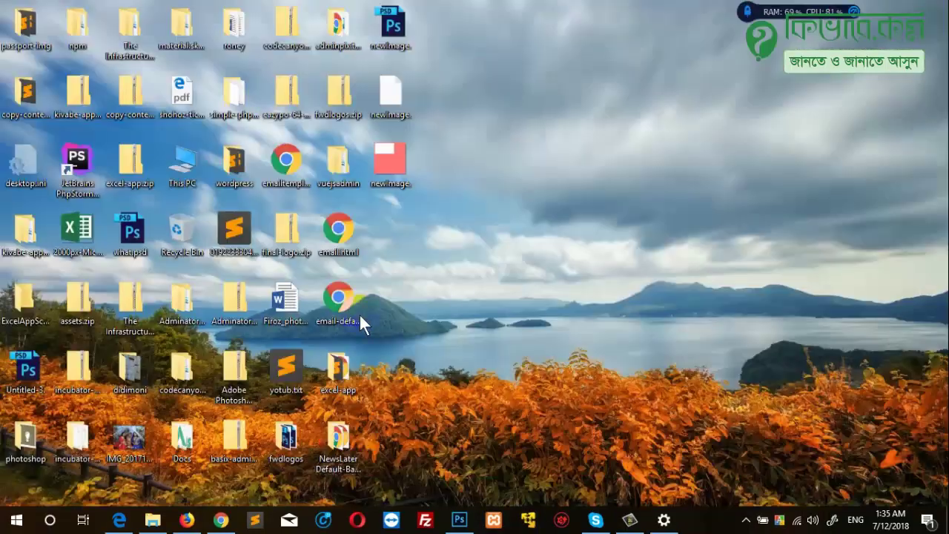
left_click(401, 35)
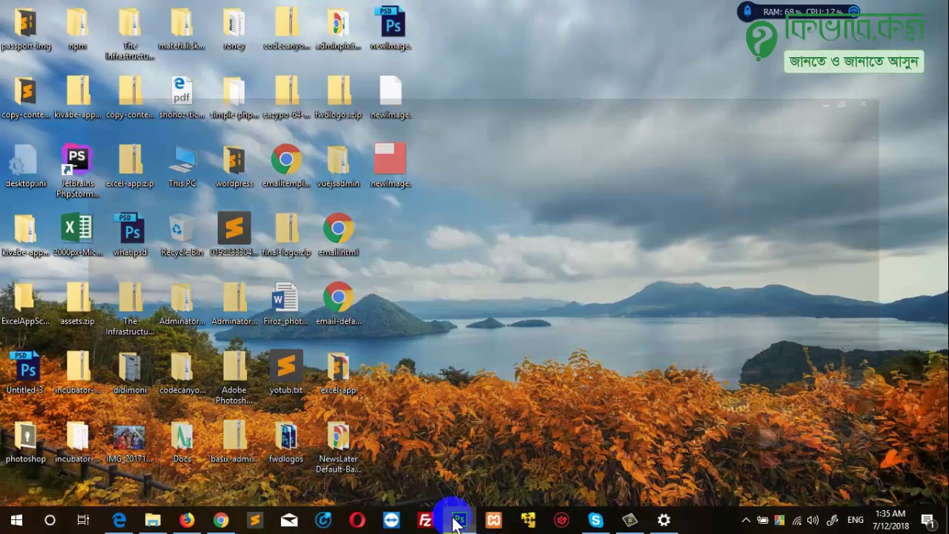
Reopen newImage.psd from the desktop and drag the white rectangle to the lower-right corner
left_click_drag(391, 22, 489, 253)
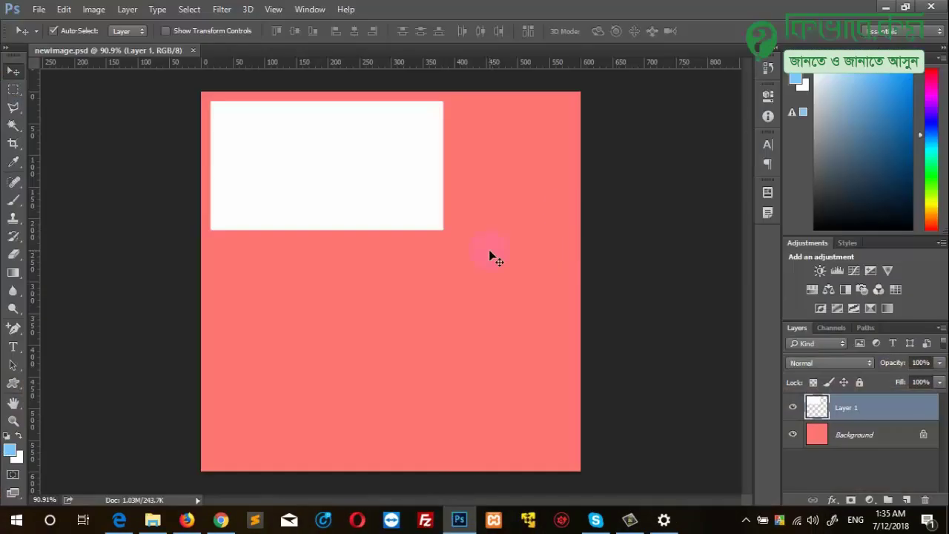
key("super+d")
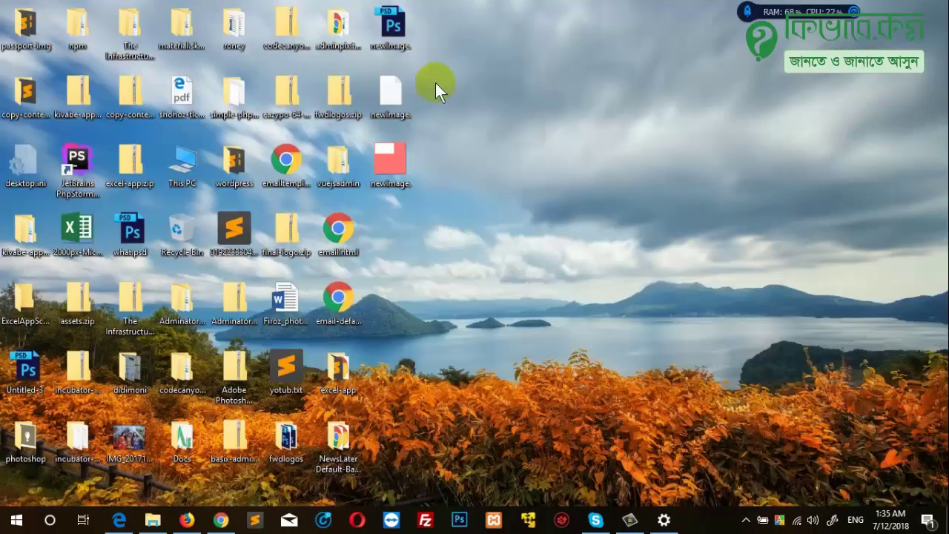
left_click(398, 22)
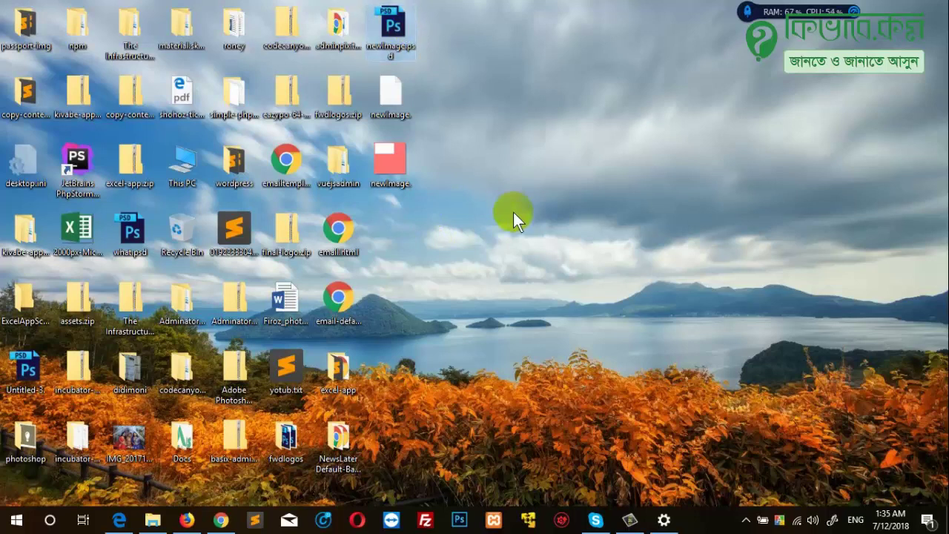
key("Return")
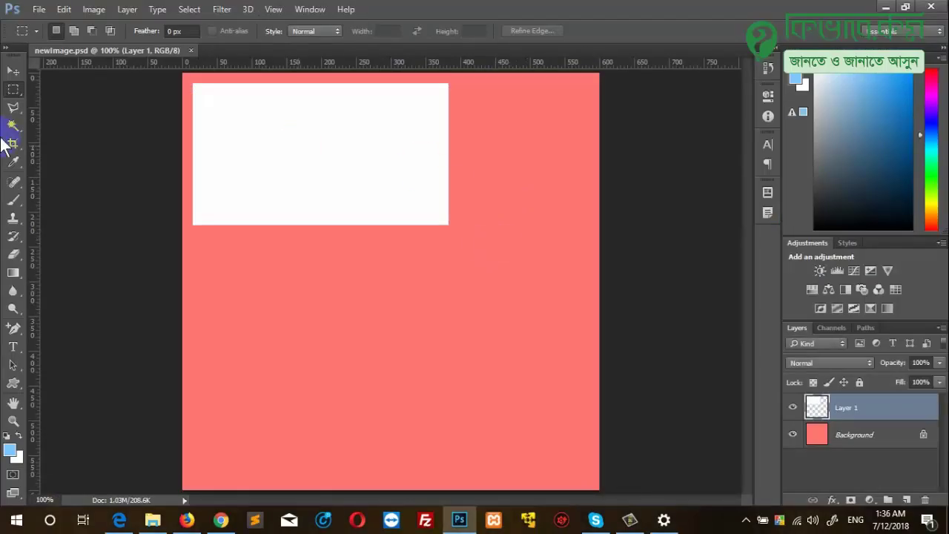
left_click(13, 71)
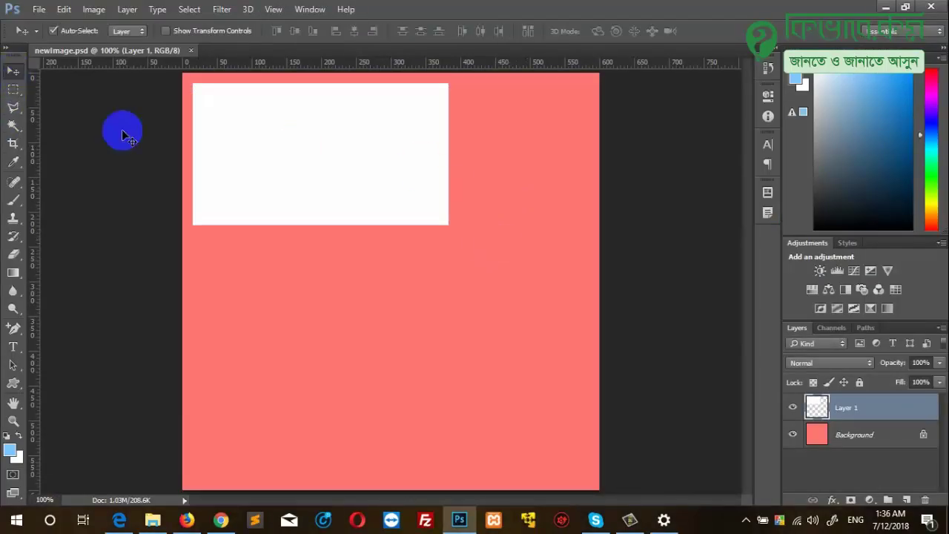
mouse_move(290, 143)
left_mouse_down()
mouse_move(395, 363)
mouse_move(425, 387)
left_mouse_up()
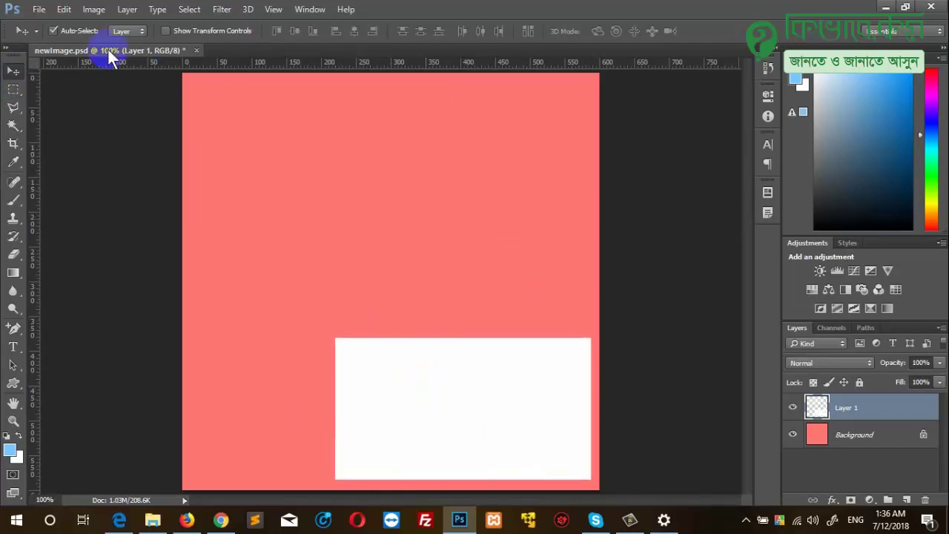
Open newImage.jpg from the Open dialog as a second document tab
left_click(39, 9)
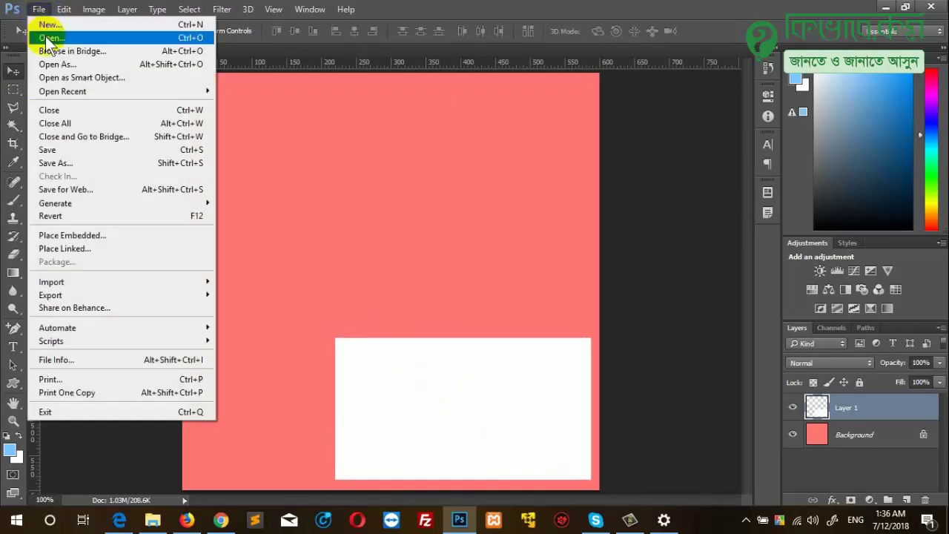
left_click(49, 39)
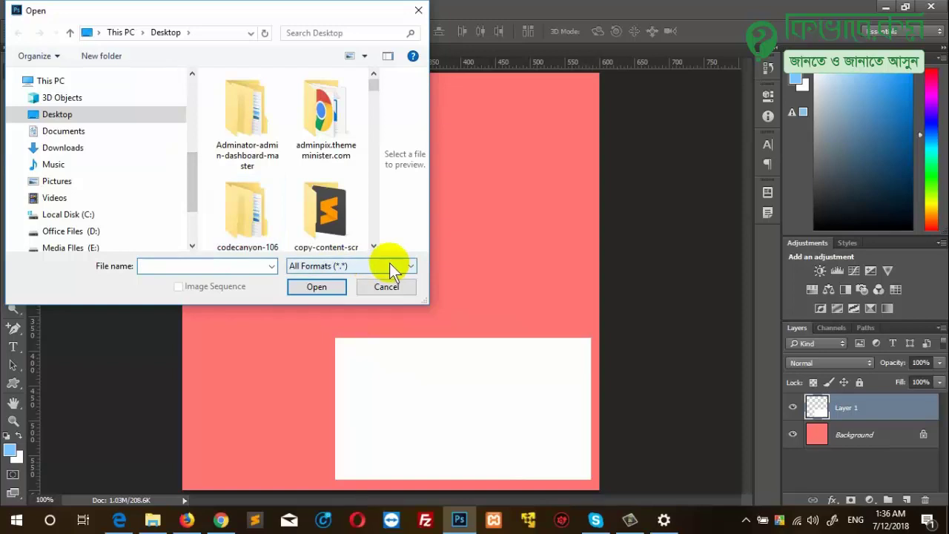
left_click_drag(419, 296, 744, 463)
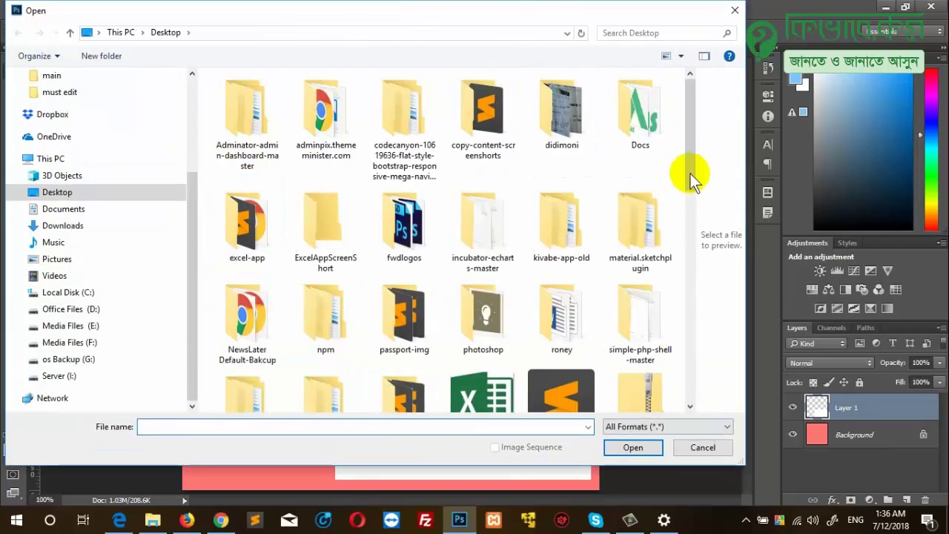
scroll(692, 268, "down", 2)
scroll(691, 269, "down", 5)
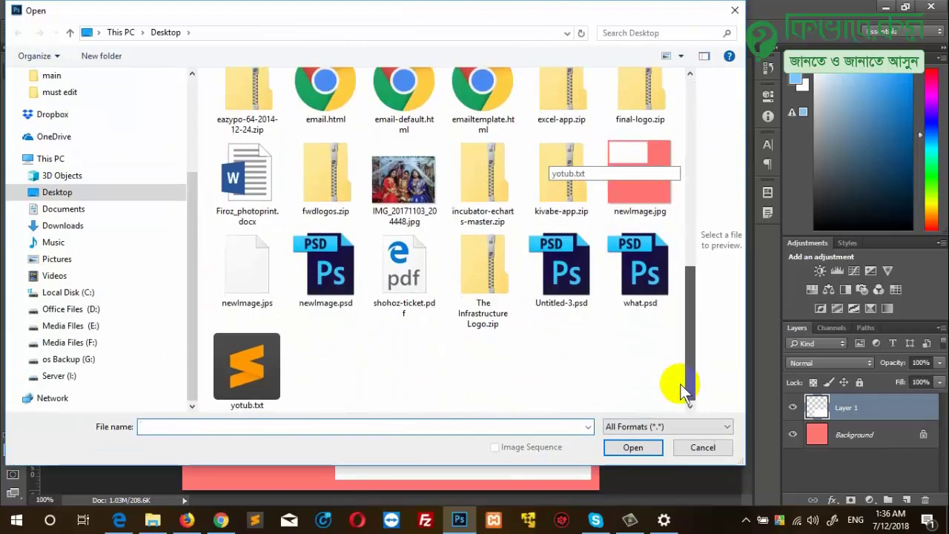
left_click(639, 207)
double_click(635, 175)
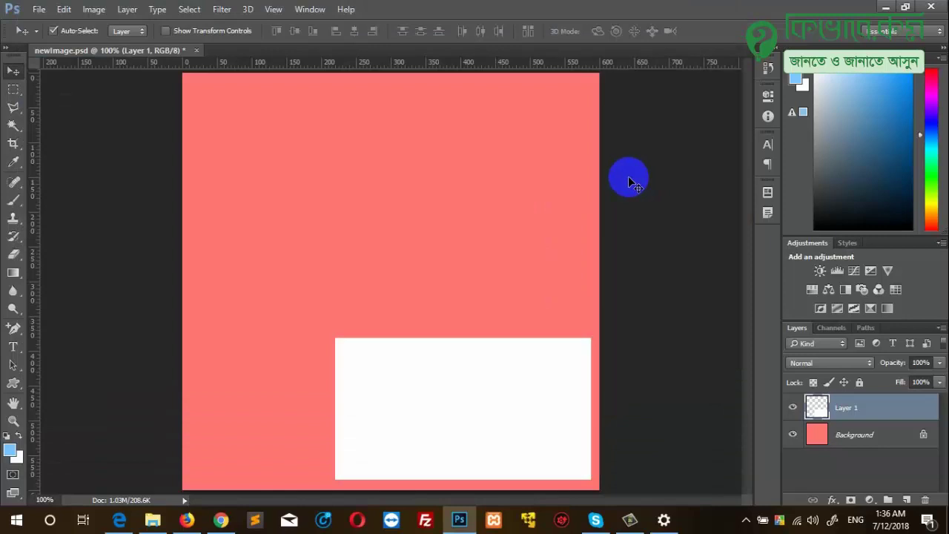
left_click(166, 125)
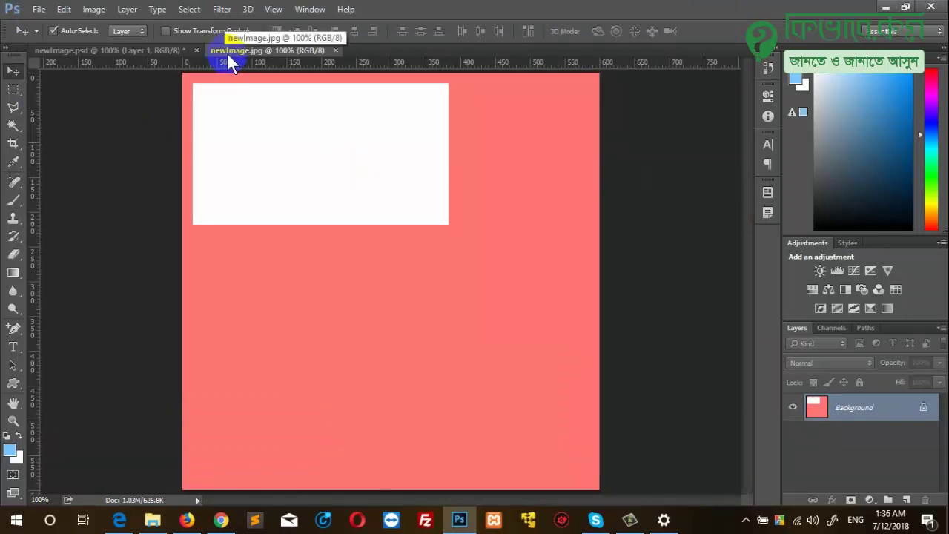
Attempt to move the rectangle in the flattened JPEG and dismiss the locked-layer error
left_click(252, 55)
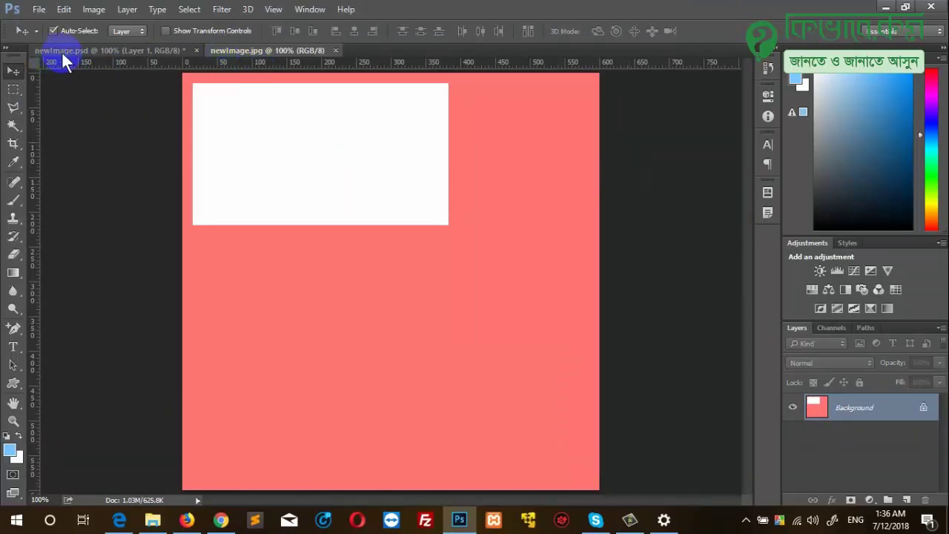
mouse_move(289, 157)
left_mouse_down()
mouse_move(404, 257)
mouse_move(401, 216)
mouse_move(326, 163)
left_mouse_up()
left_click(473, 209)
left_click(476, 206)
In newImage.psd, drag the white rectangle back to the canvas's upper left
left_click(97, 49)
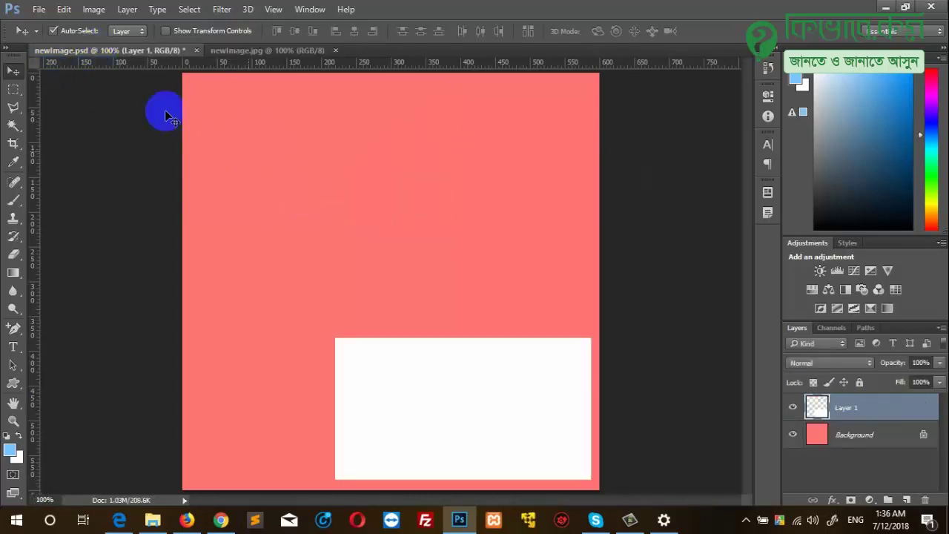
left_click_drag(393, 381, 252, 126)
left_click(377, 375)
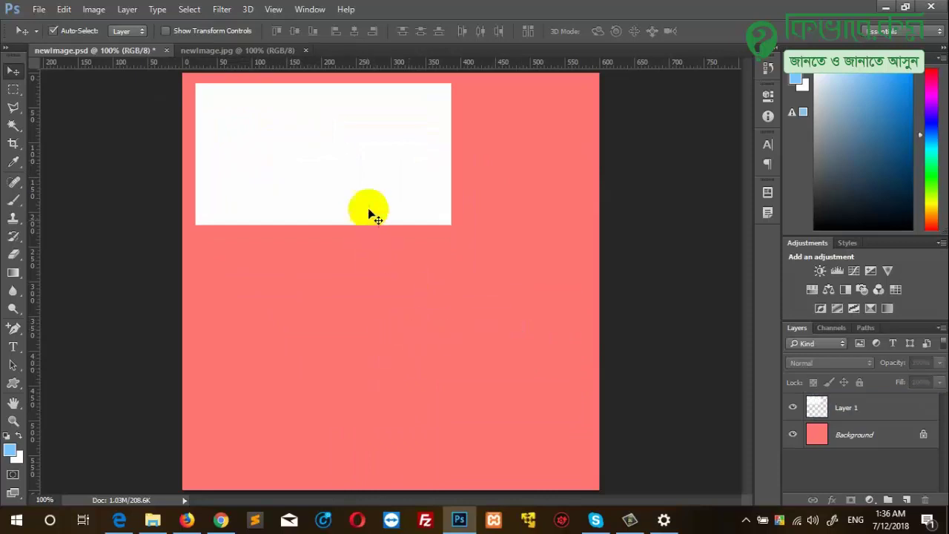
Drag Layer 1's white rectangle into the middle of the salmon-pink canvas
left_click_drag(368, 212, 443, 304)
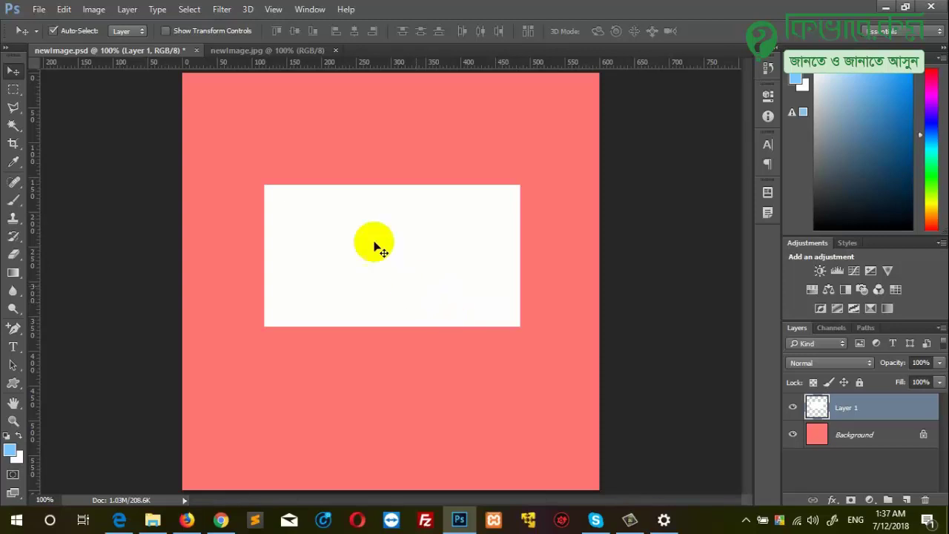
Select Layer 1's rectangle pixels, fill them with the light blue foreground colour, and deselect
left_click(813, 410, "ctrl")
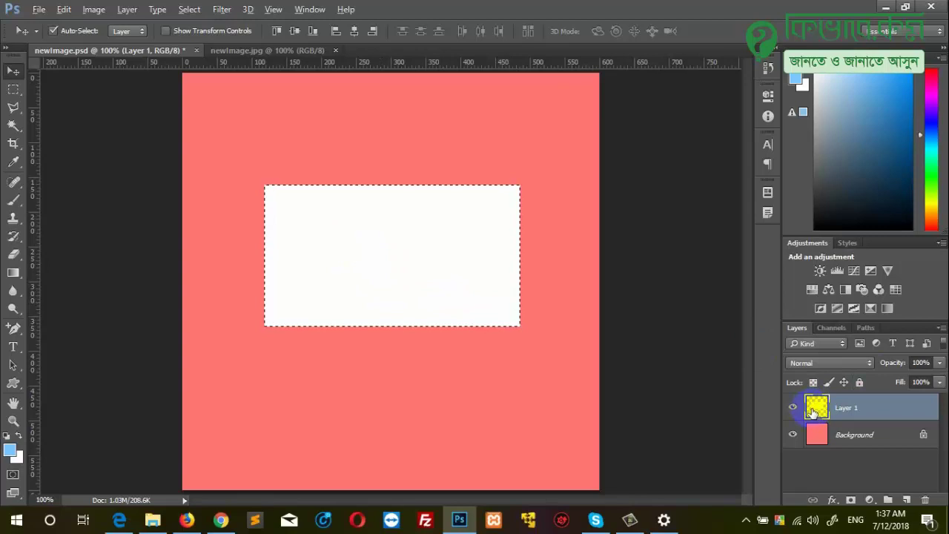
key("alt+BackSpace")
key("ctrl+d")
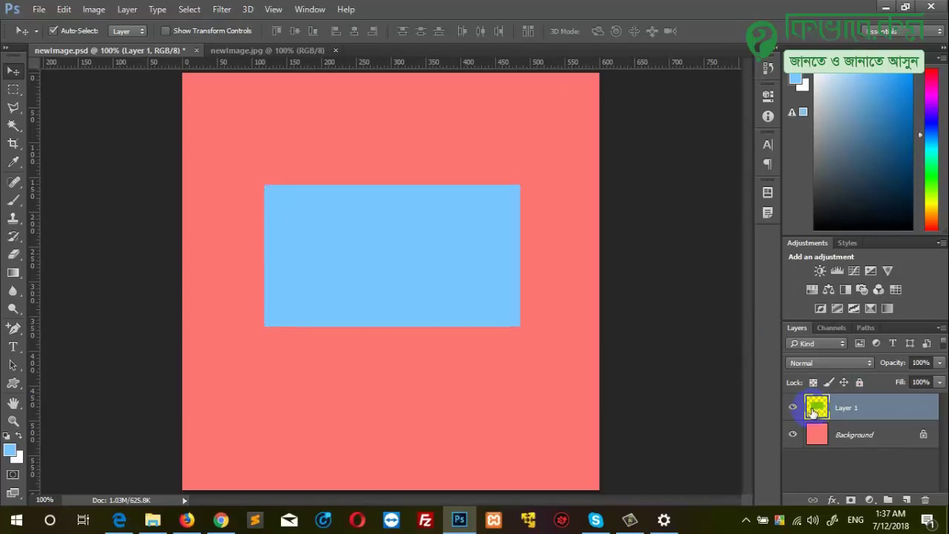